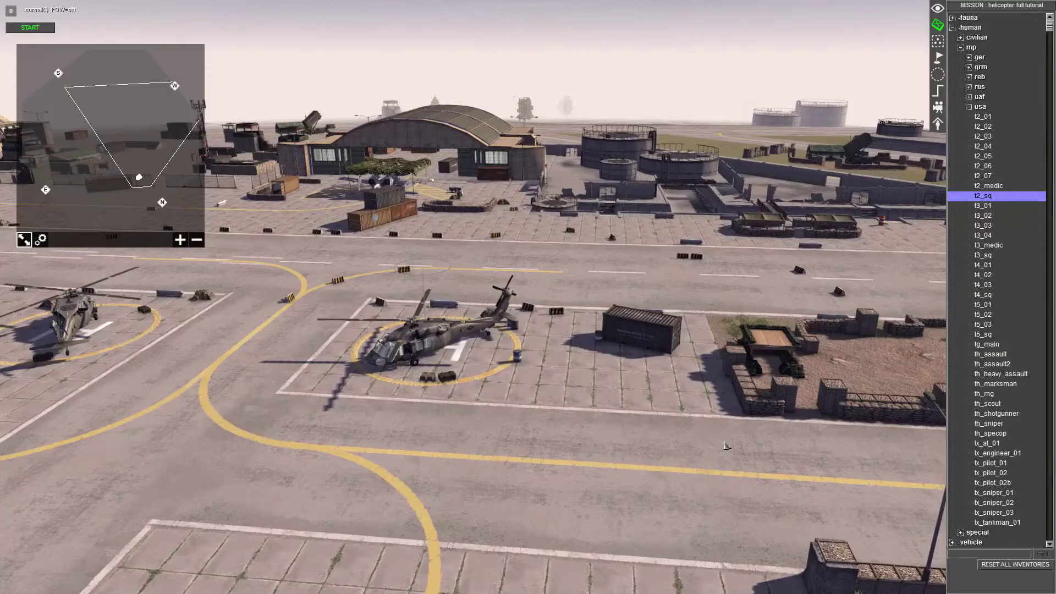
Give the Black Hawk on the central pad the tag 'helicopter'.
middle_drag(609, 442, 585, 314)
click(477, 412)
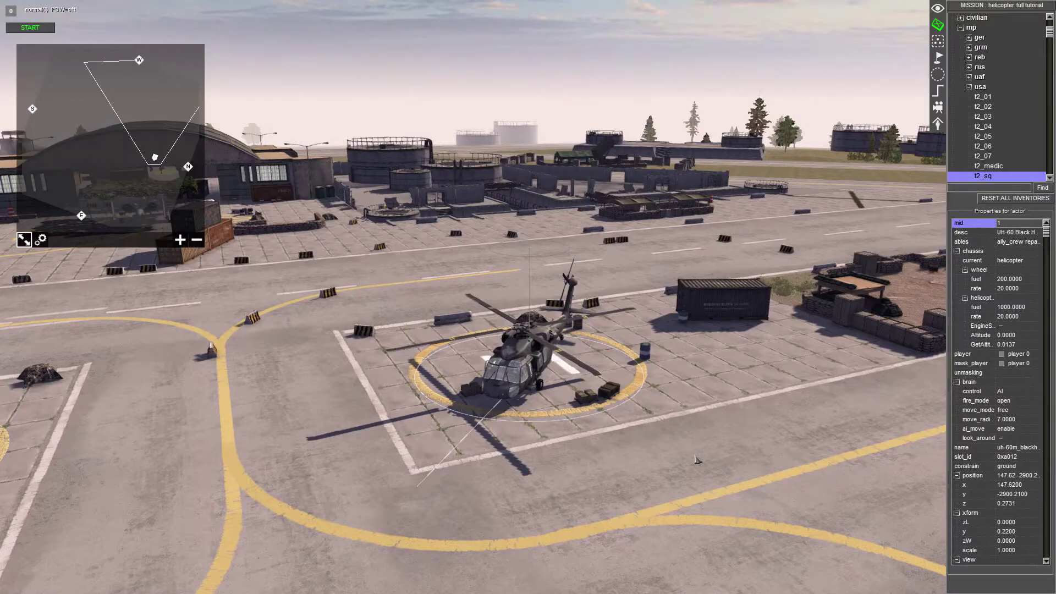
right_click(638, 394)
click(649, 423)
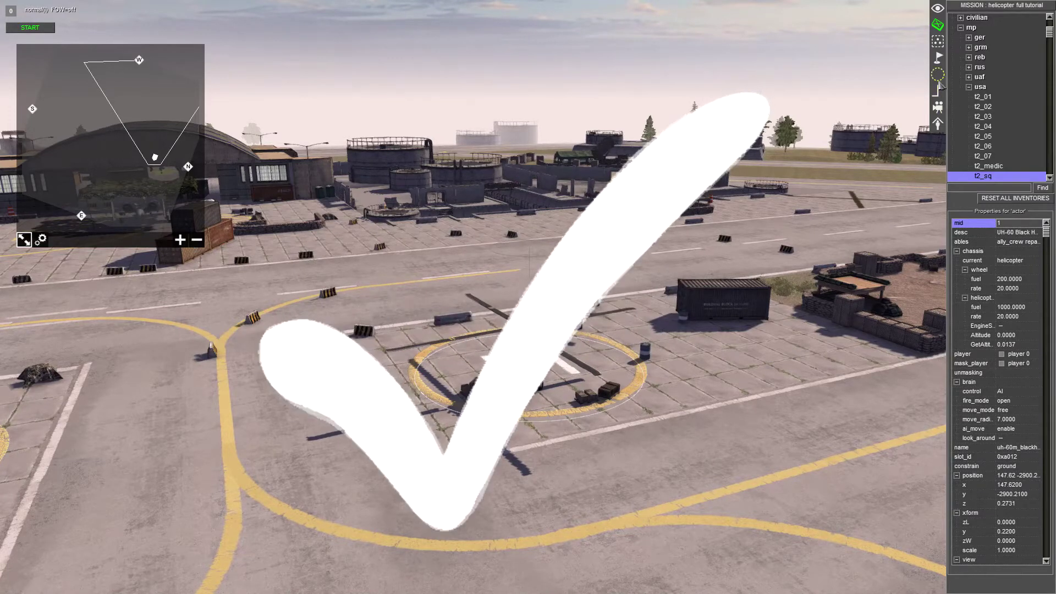
click(965, 29)
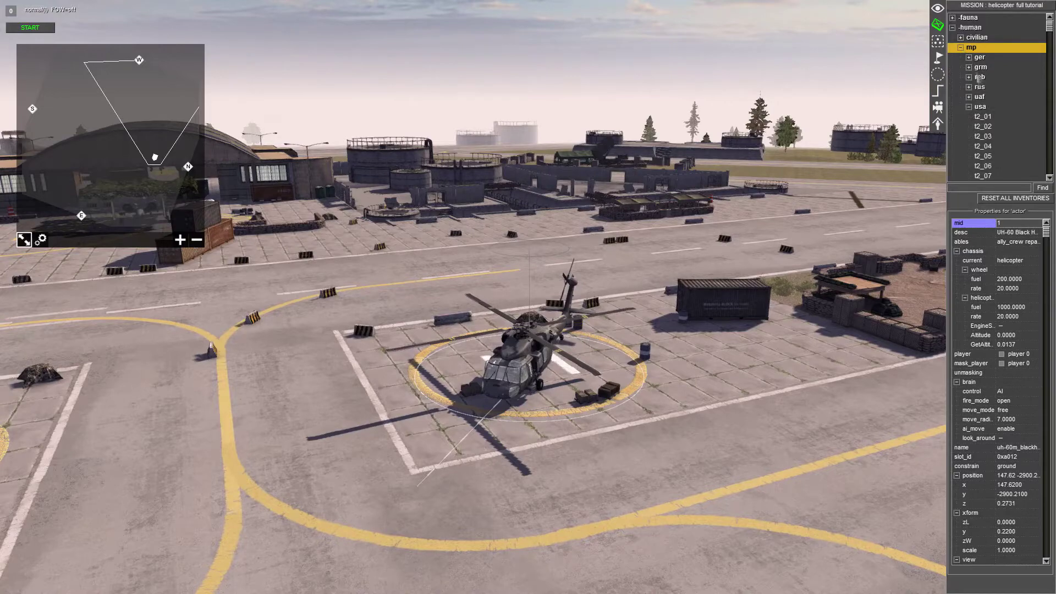
Select squad t2_sq and add the tag 'passengers' to all ten of its soldiers.
scroll(983, 112, down, 1)
click(983, 108)
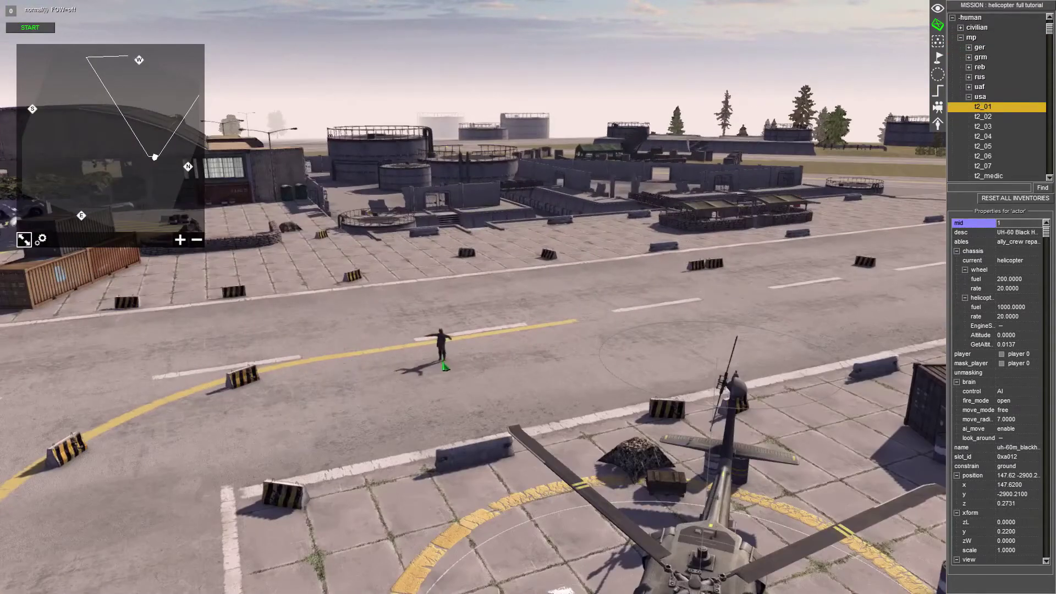
double_click(440, 344)
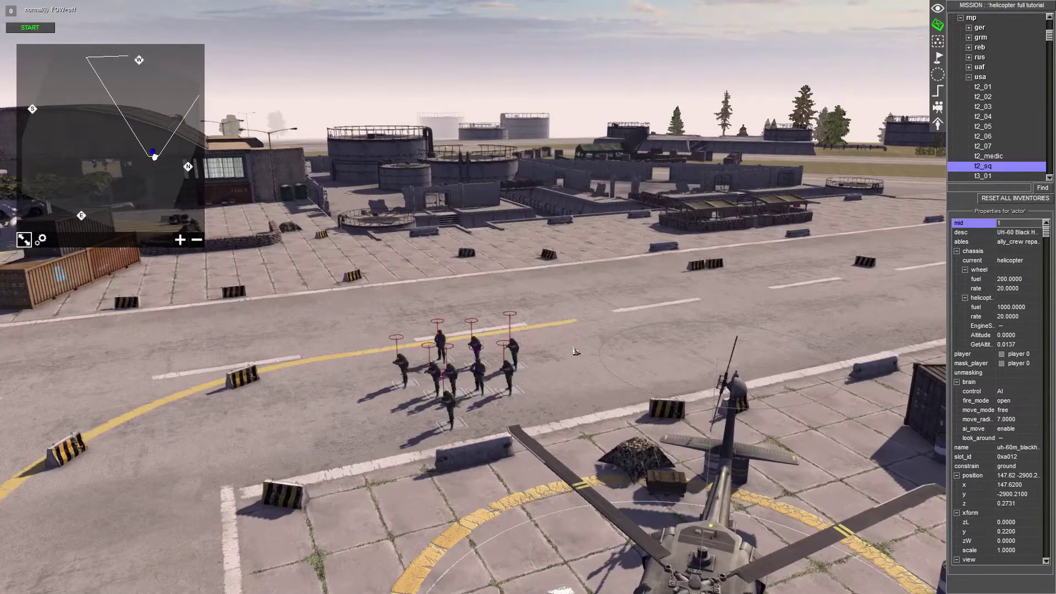
right_click(567, 379)
click(577, 402)
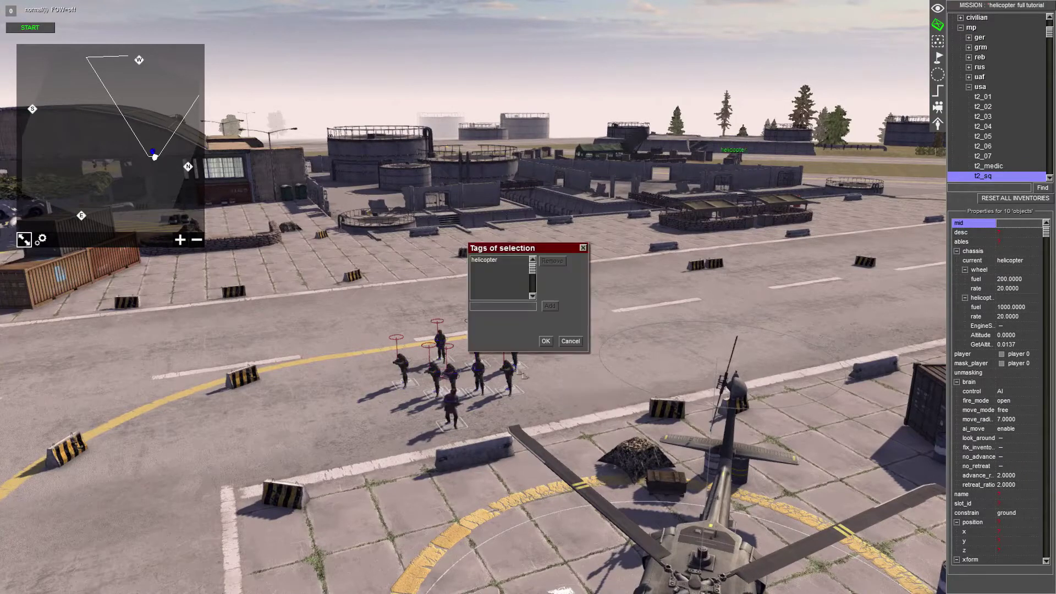
click(513, 309)
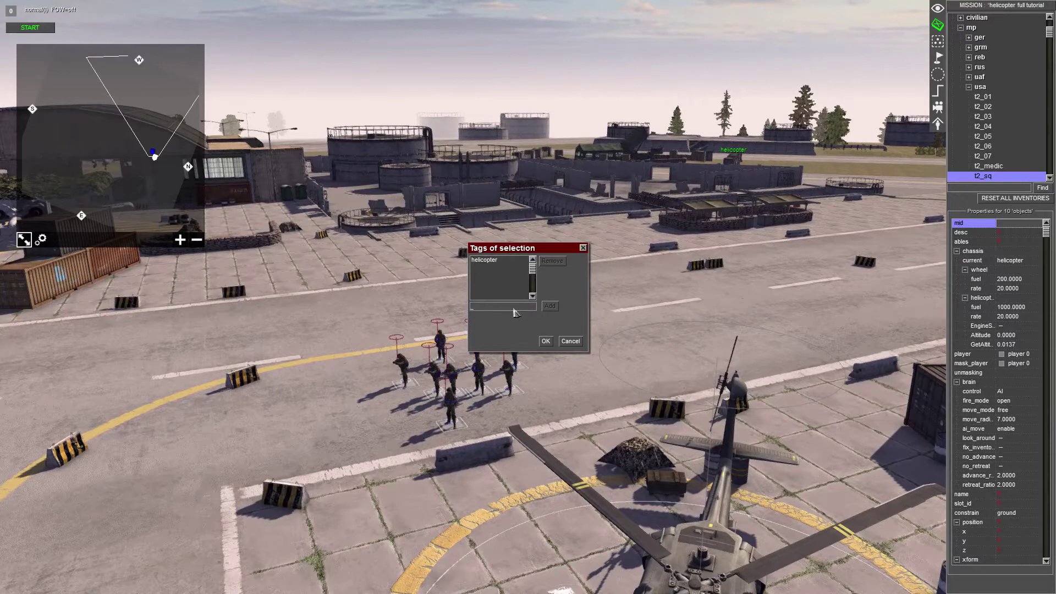
text(passengers)
click(549, 306)
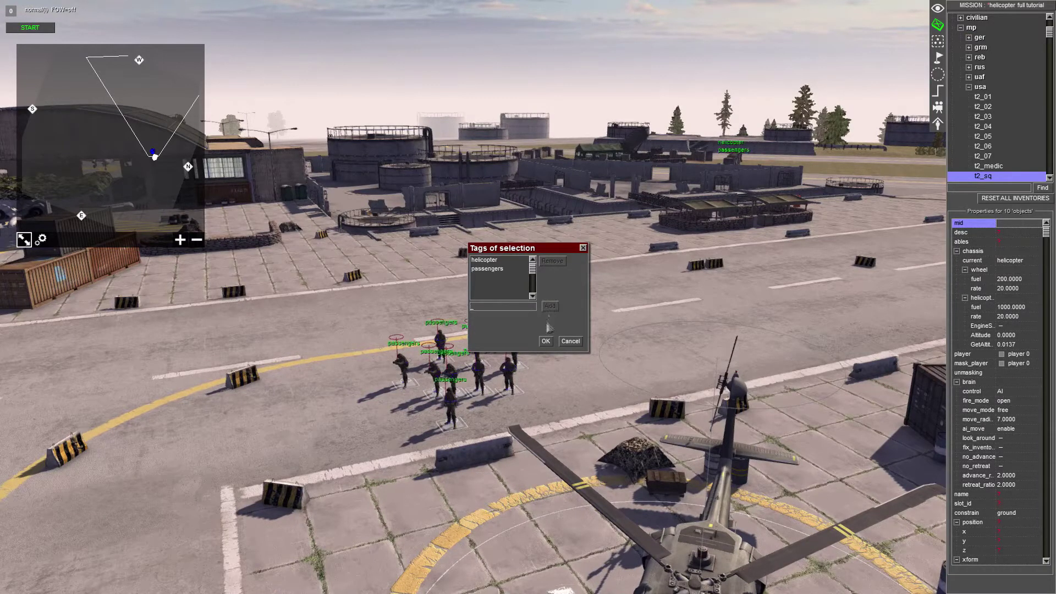
click(545, 340)
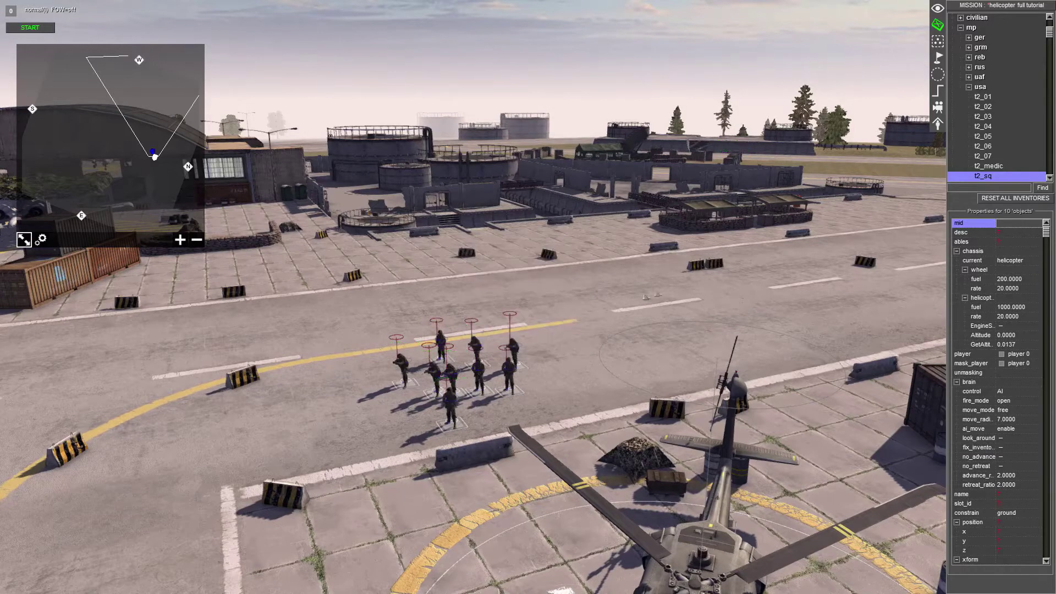
click(939, 91)
Create a new trigger named 'soldiers board helicopter'.
right_click(984, 73)
click(997, 77)
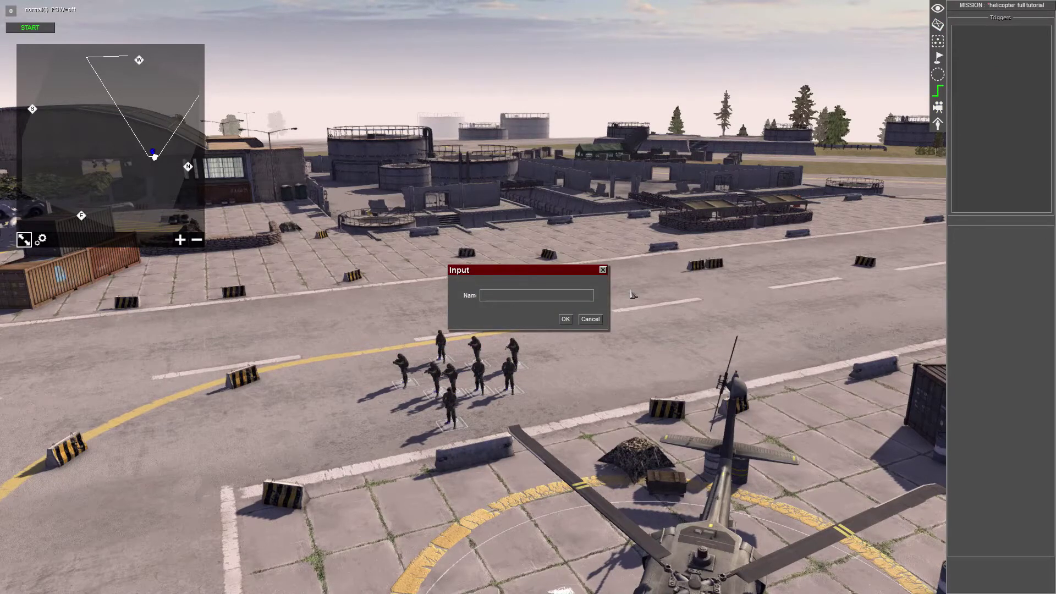
text(so_ldiers board helicopter)
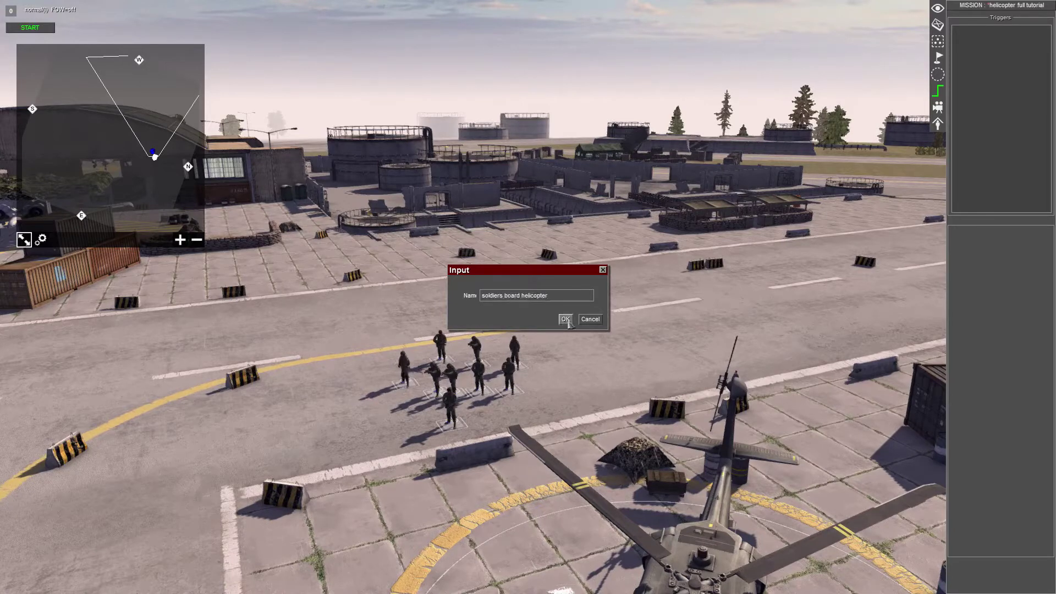
click(567, 319)
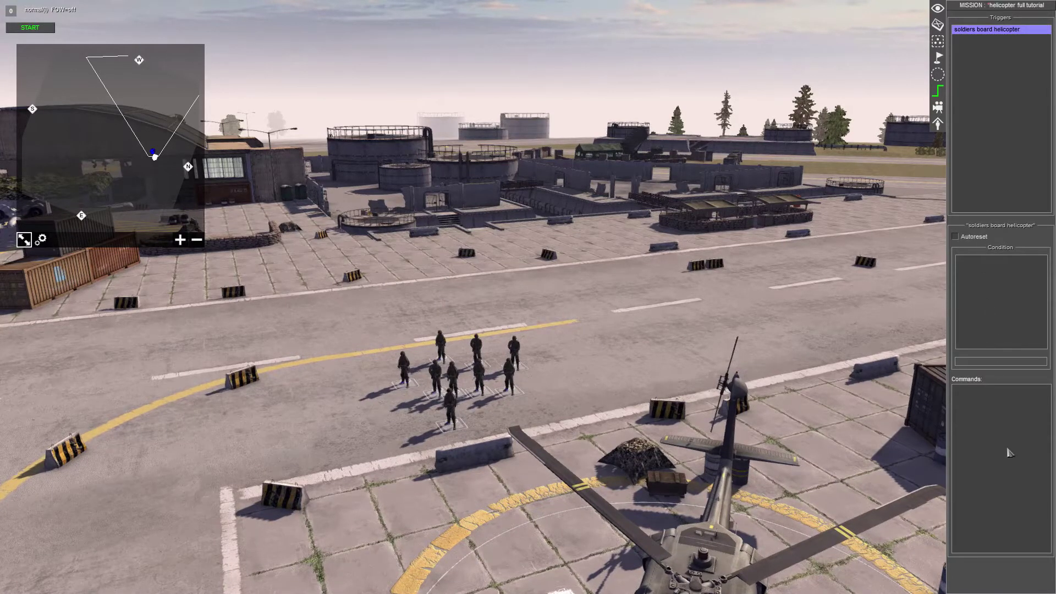
right_click(994, 437)
Add an actor_state command to the trigger that selects units tagged 'passengers'.
click(1000, 440)
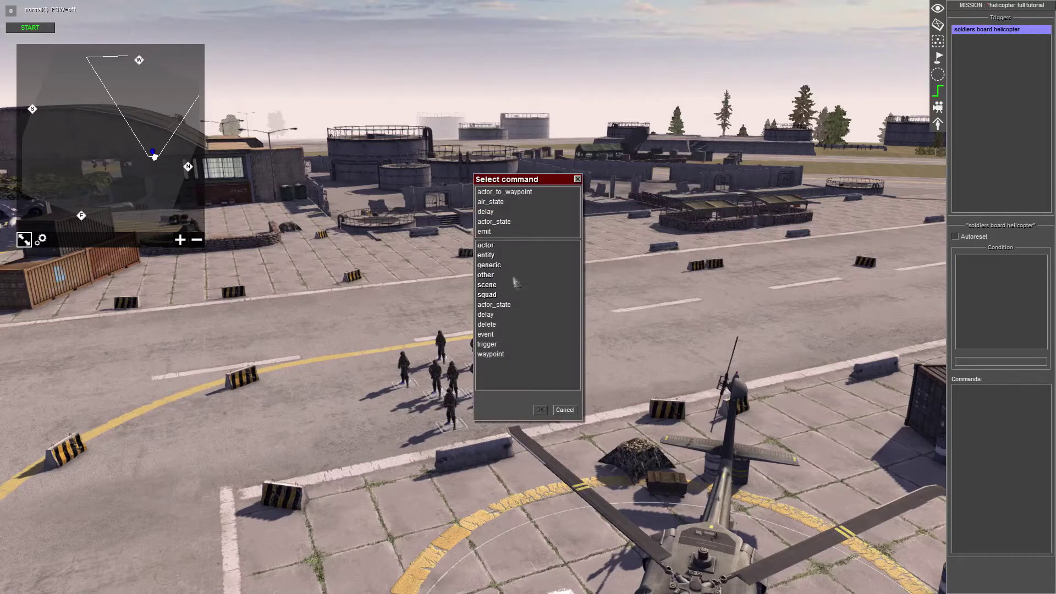
click(492, 307)
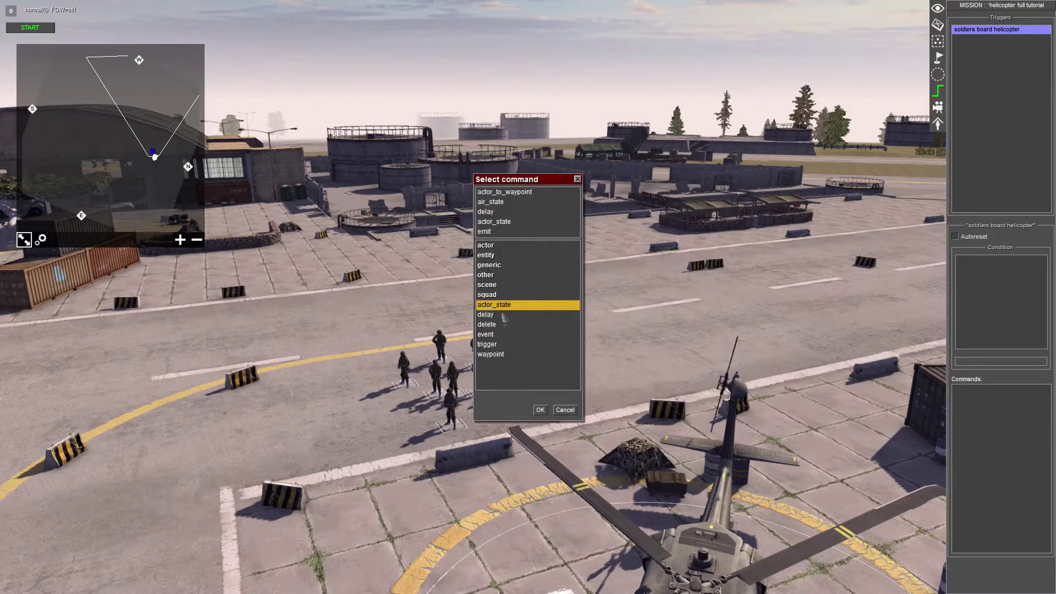
click(540, 410)
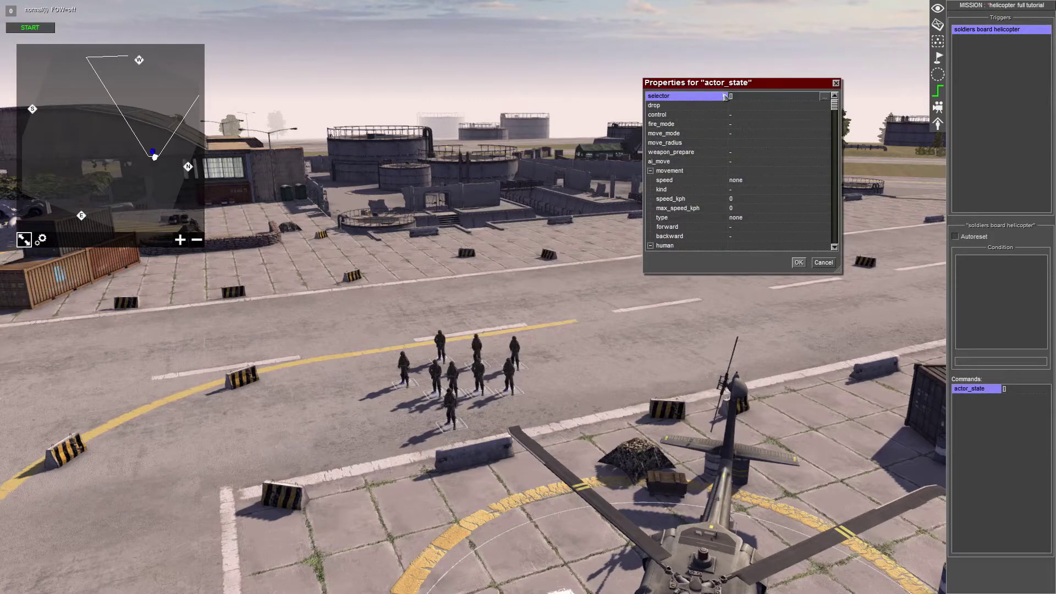
click(824, 97)
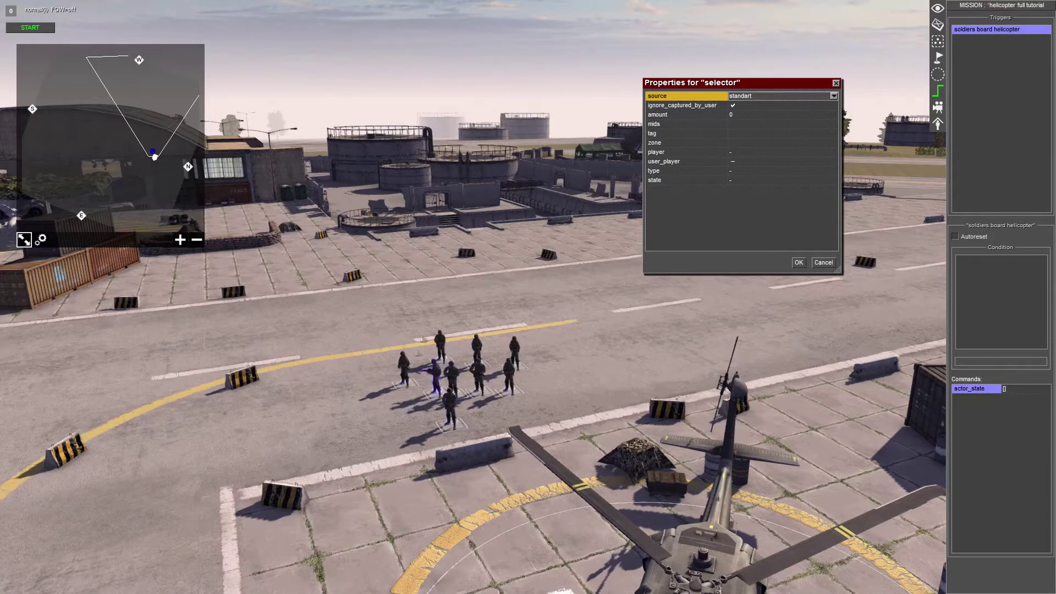
click(741, 144)
click(753, 135)
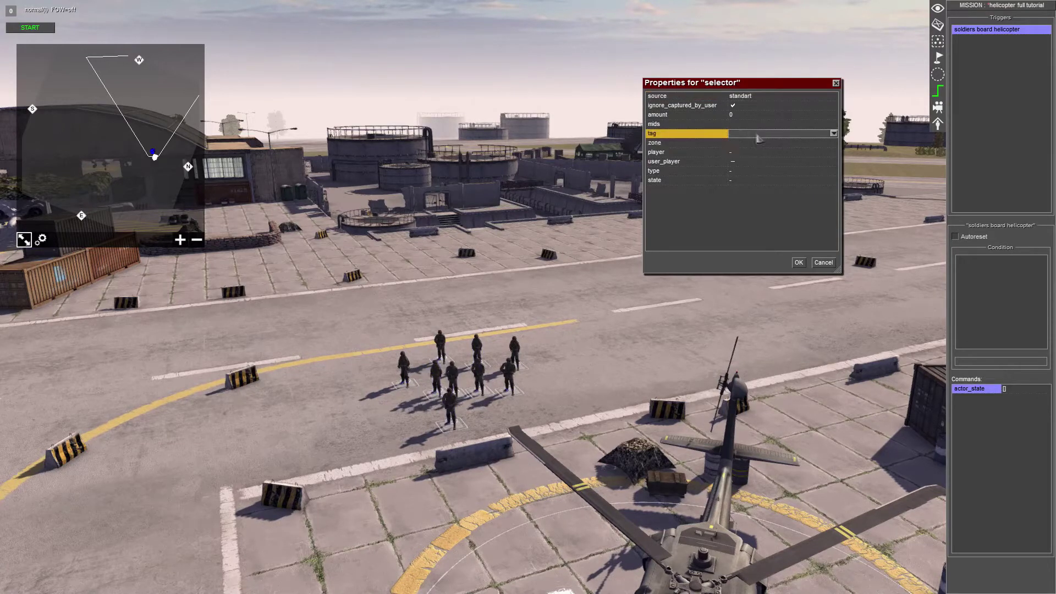
click(833, 134)
click(770, 156)
click(799, 262)
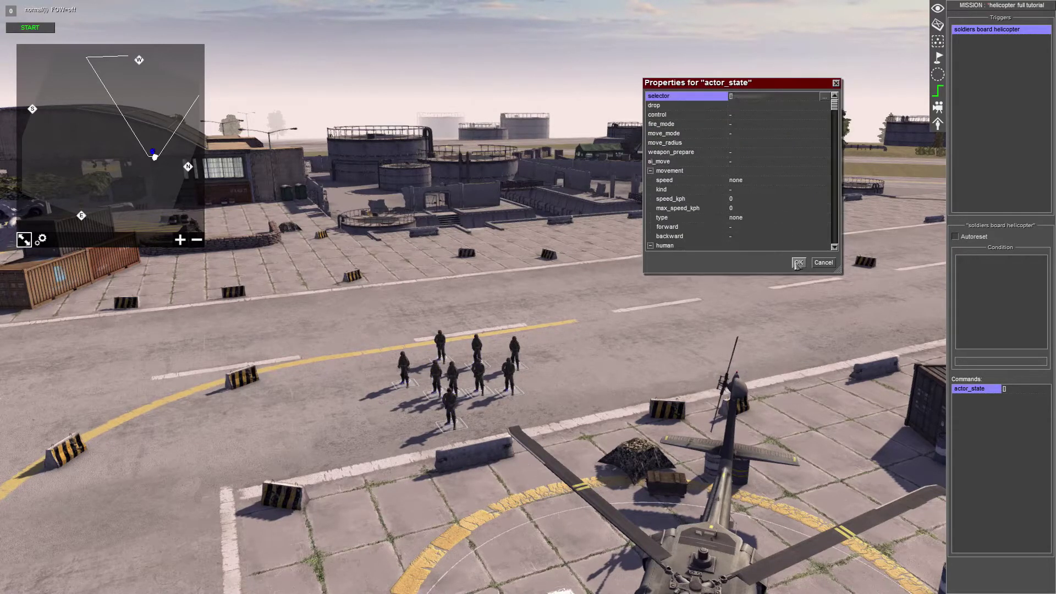
Set the actor_state movement speed to assault and confirm the command.
click(774, 182)
click(782, 183)
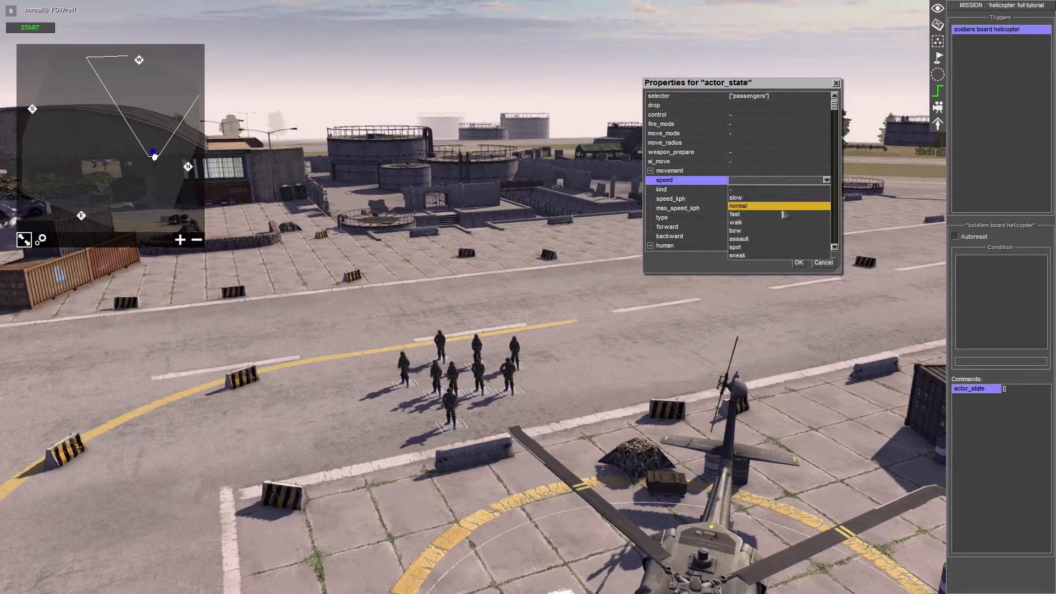
click(774, 240)
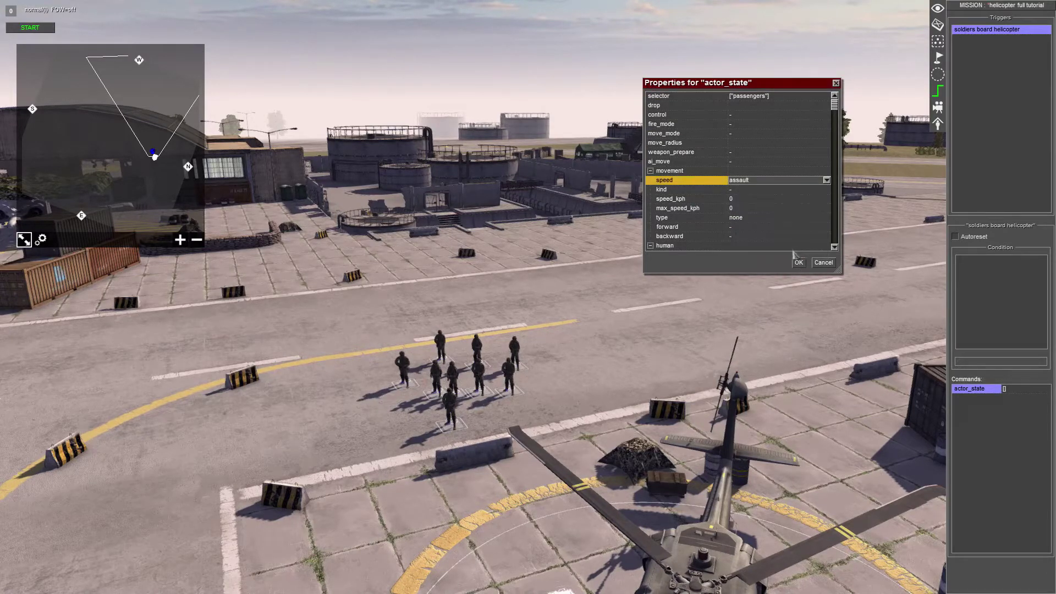
click(798, 263)
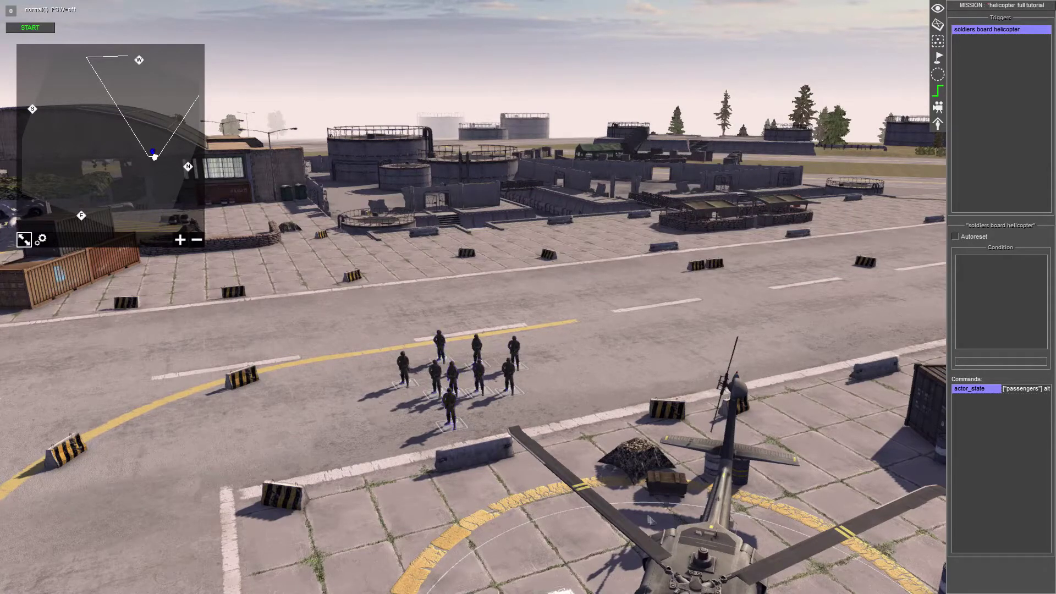
click(508, 374)
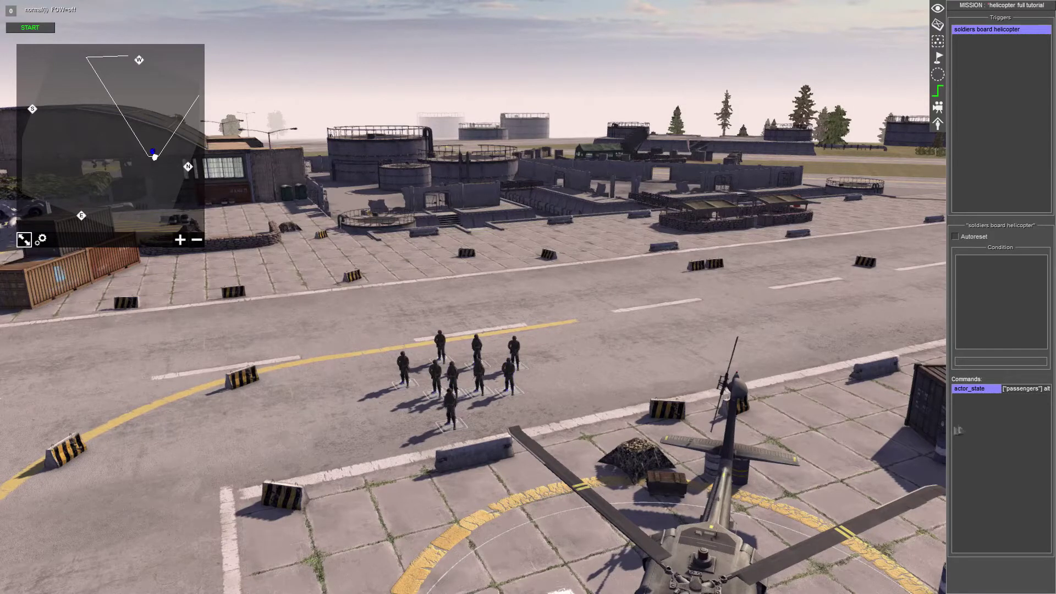
right_click(978, 427)
click(979, 430)
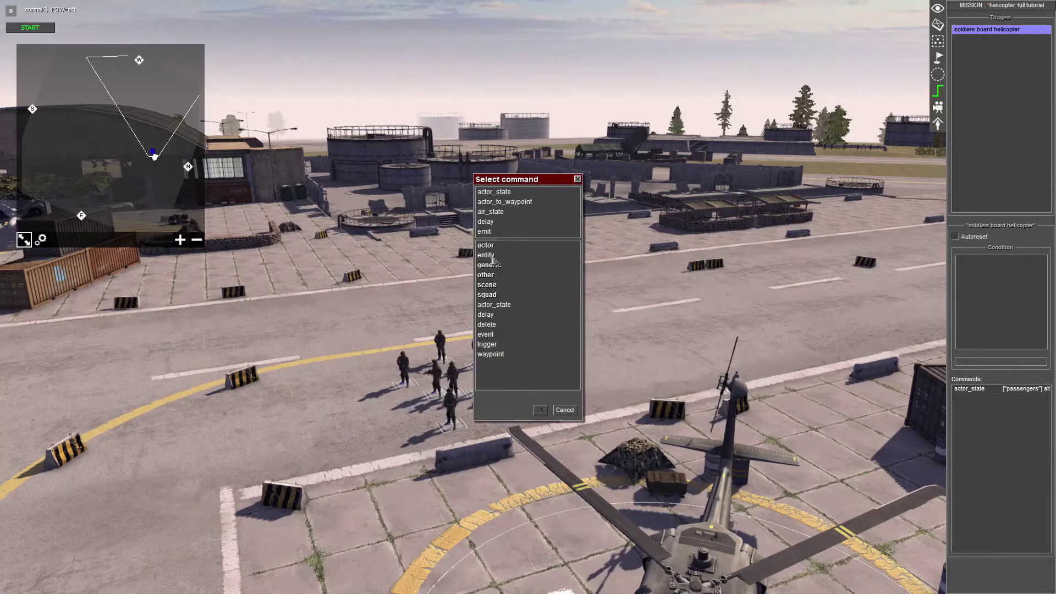
Add a board command whose boarders are the units tagged 'passengers'.
double_click(495, 248)
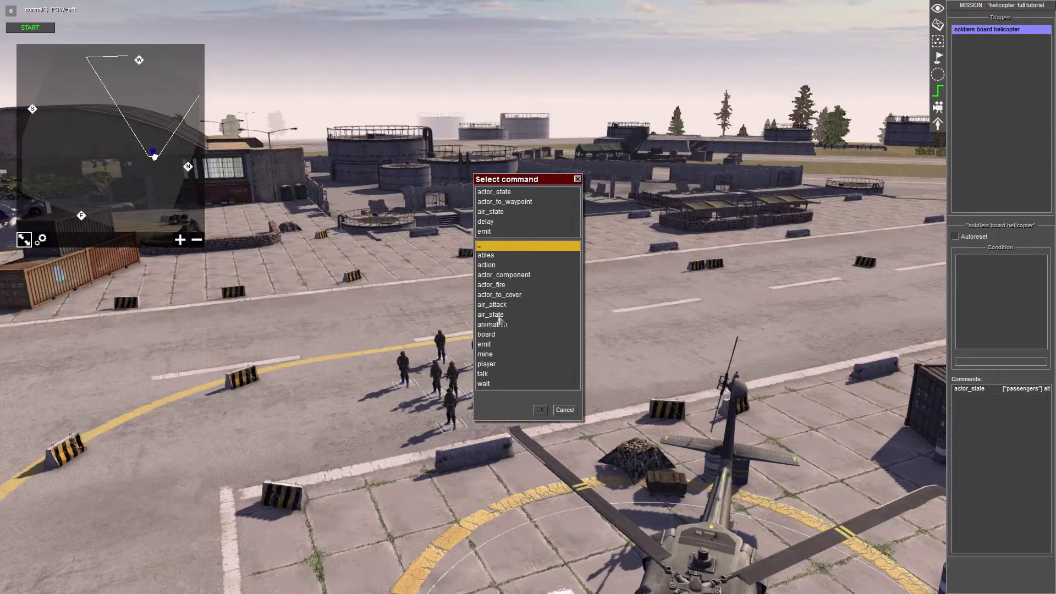
click(502, 334)
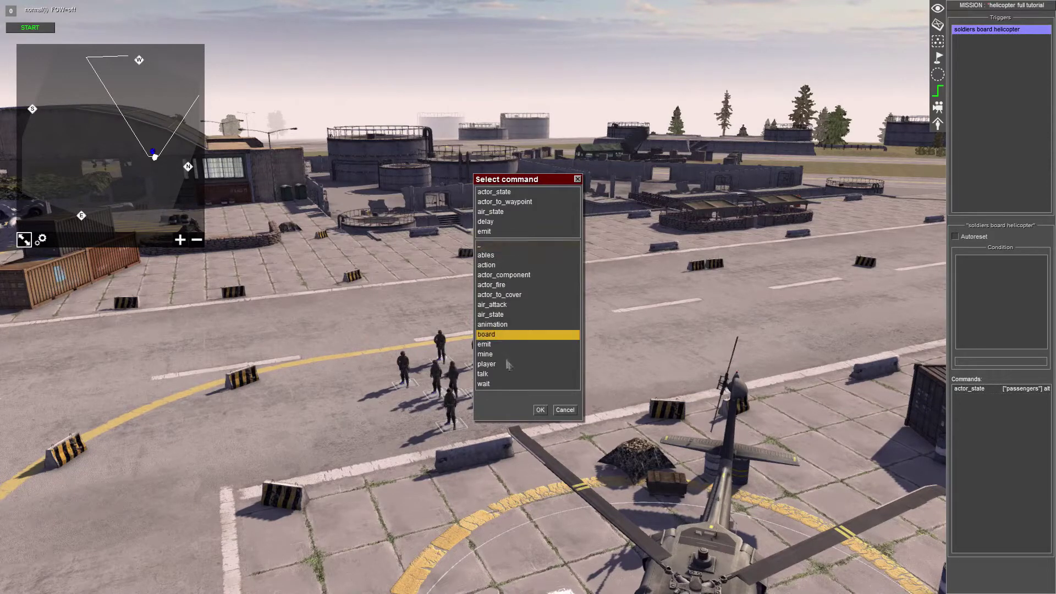
click(539, 410)
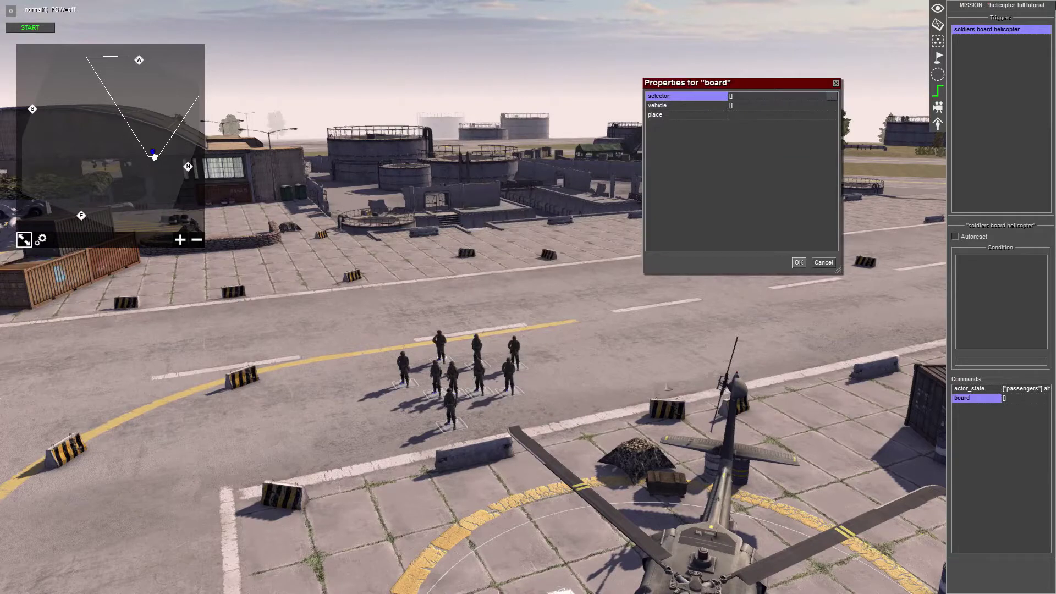
click(834, 99)
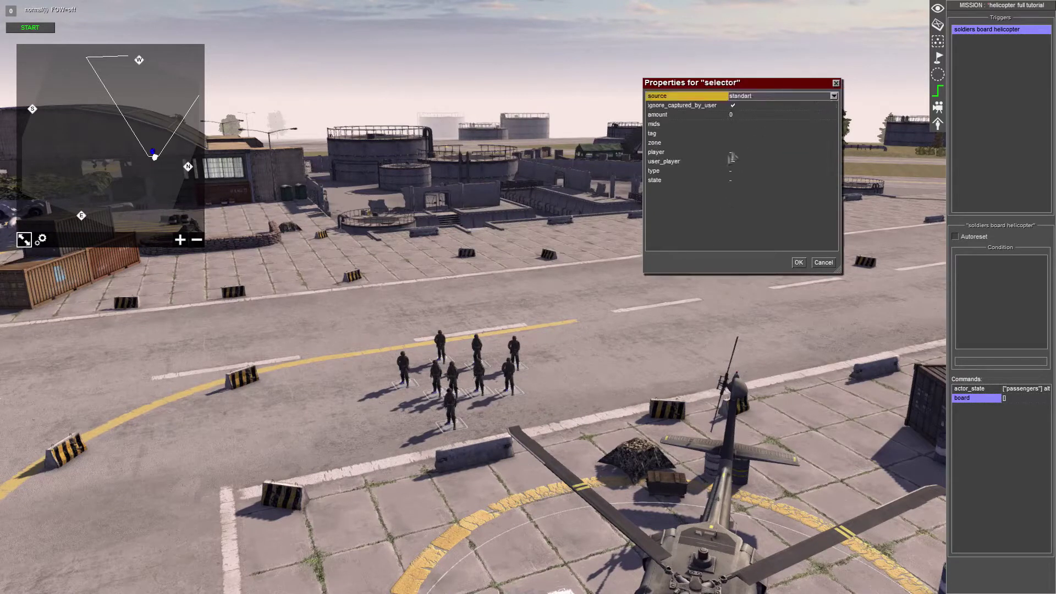
click(806, 137)
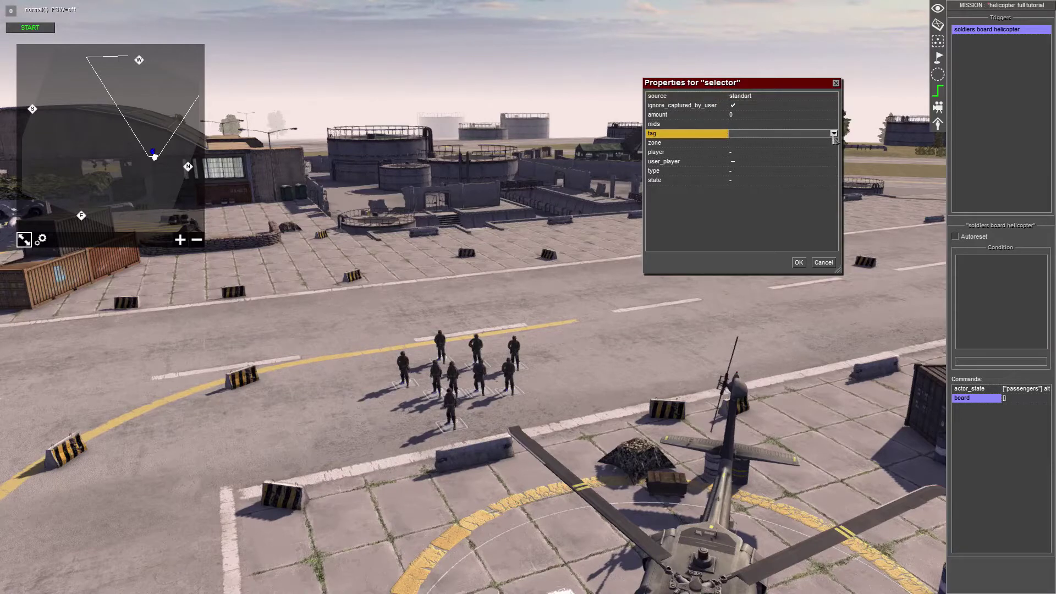
click(806, 135)
click(776, 160)
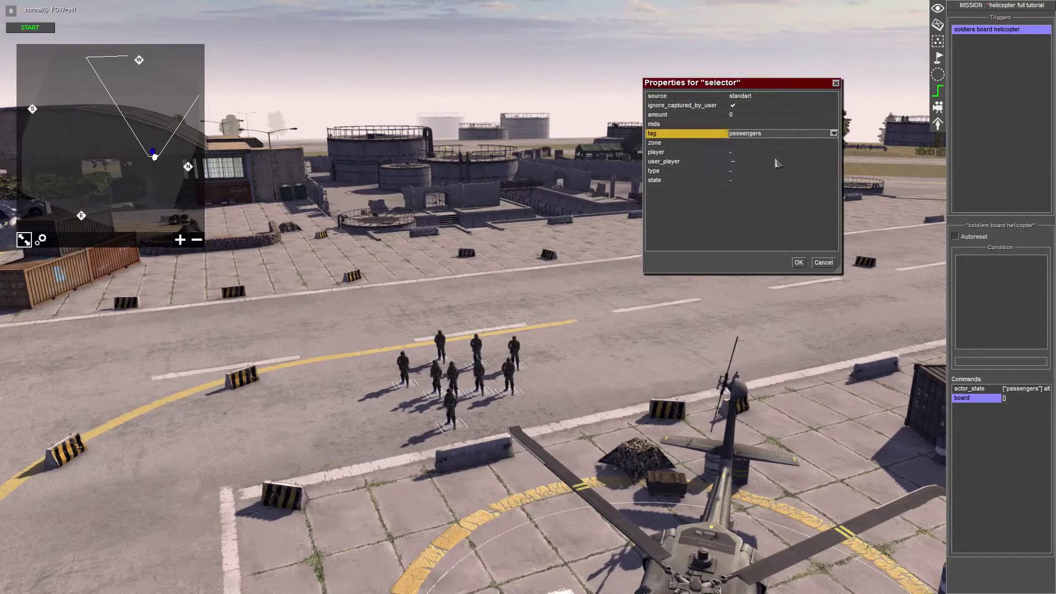
click(798, 263)
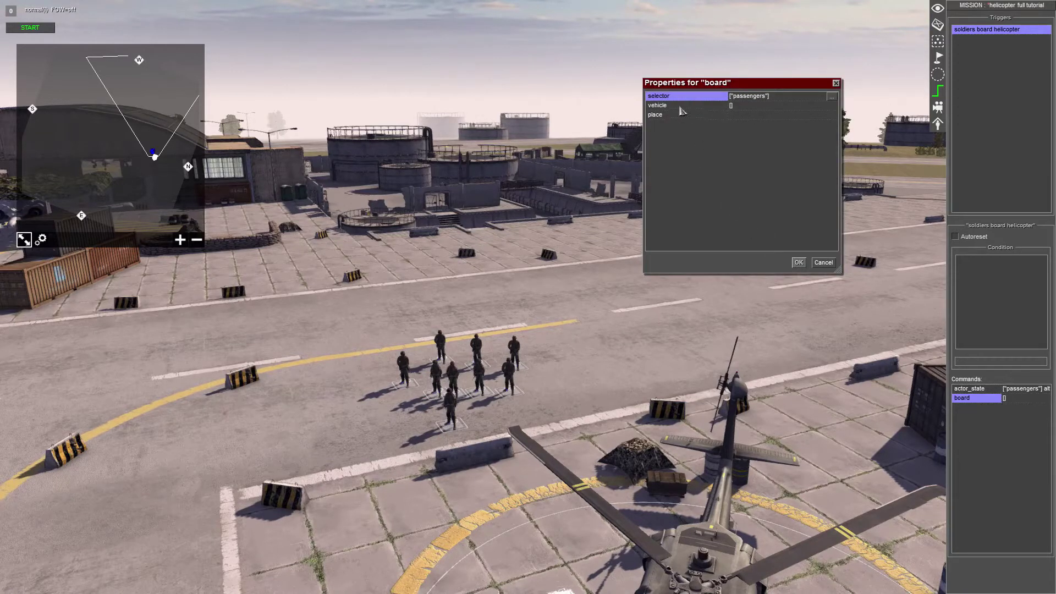
Set the board command's vehicle tag to 'helicopter' and save the mission.
click(758, 108)
click(831, 108)
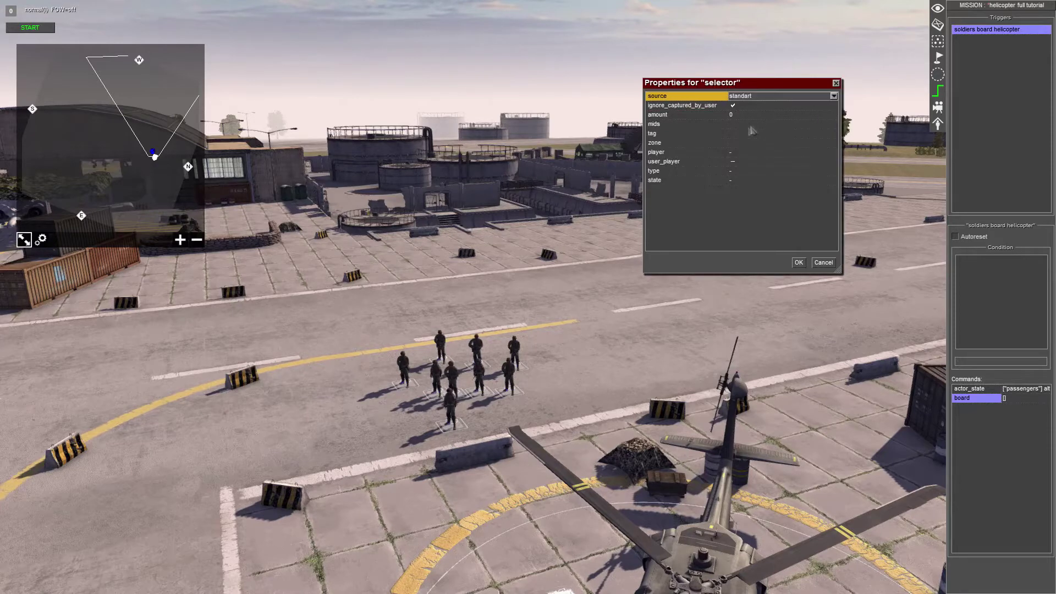
click(749, 134)
click(834, 134)
click(783, 154)
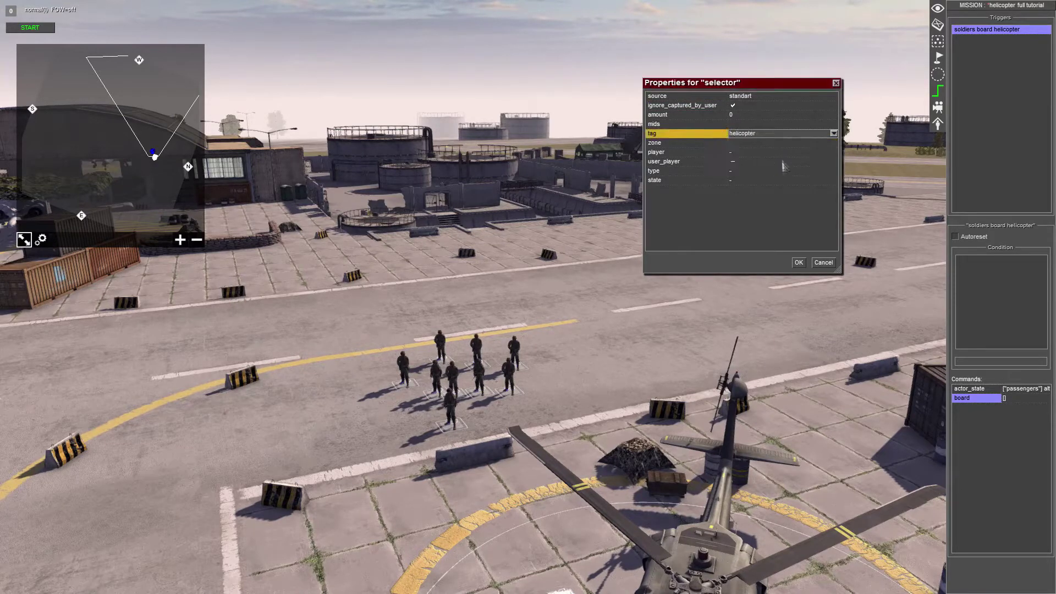
click(799, 262)
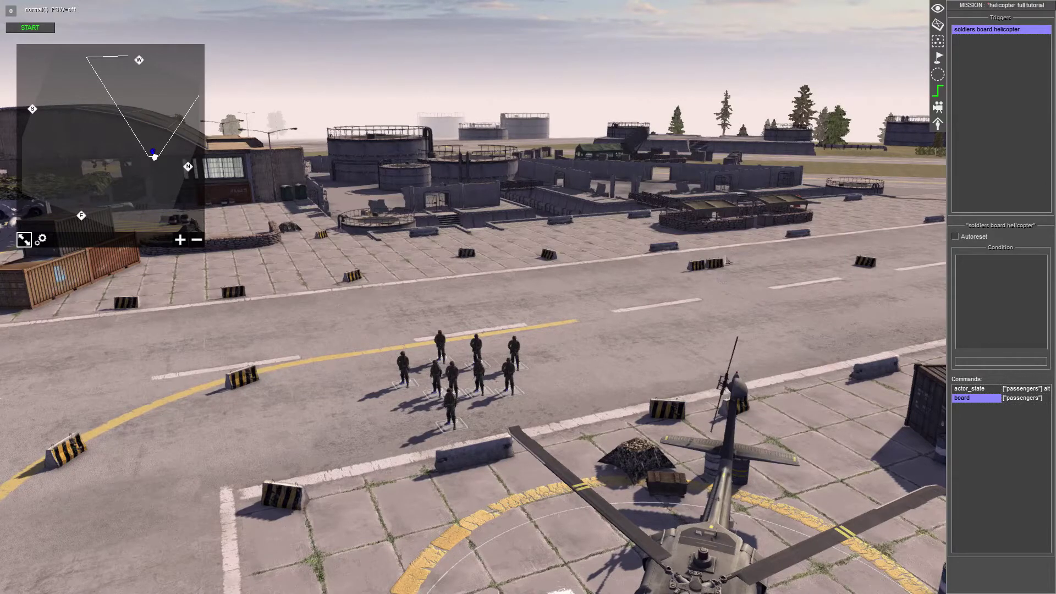
key(Escape)
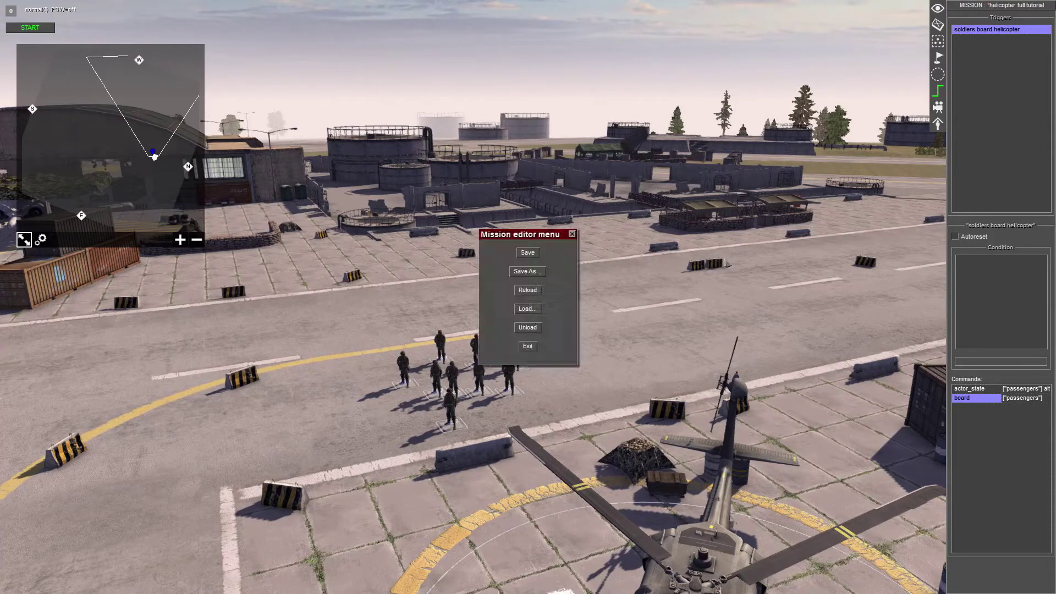
click(527, 253)
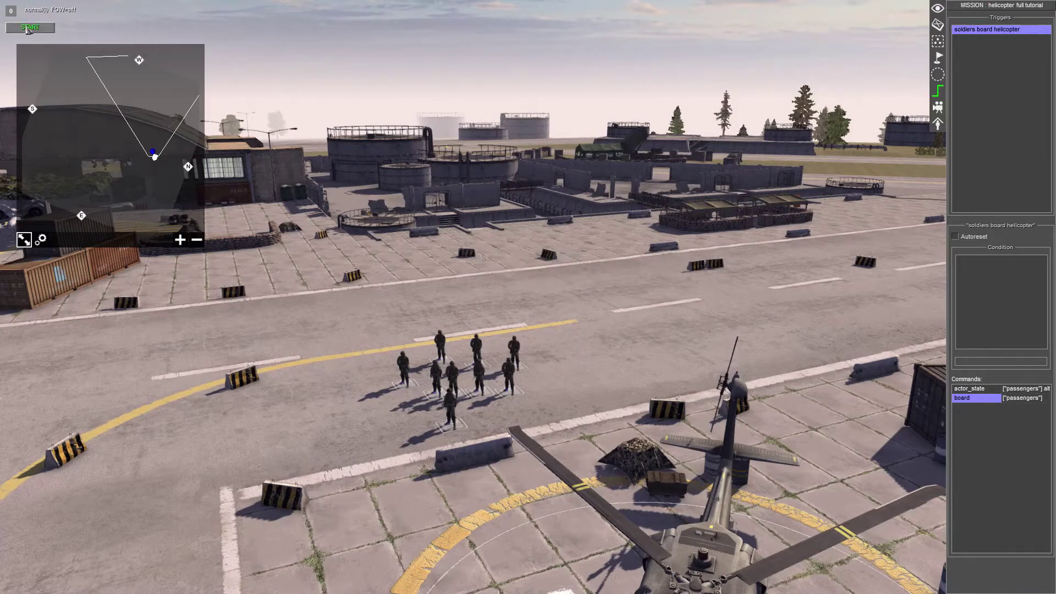
Test-run the mission and watch the passengers run to the helicopter.
click(30, 28)
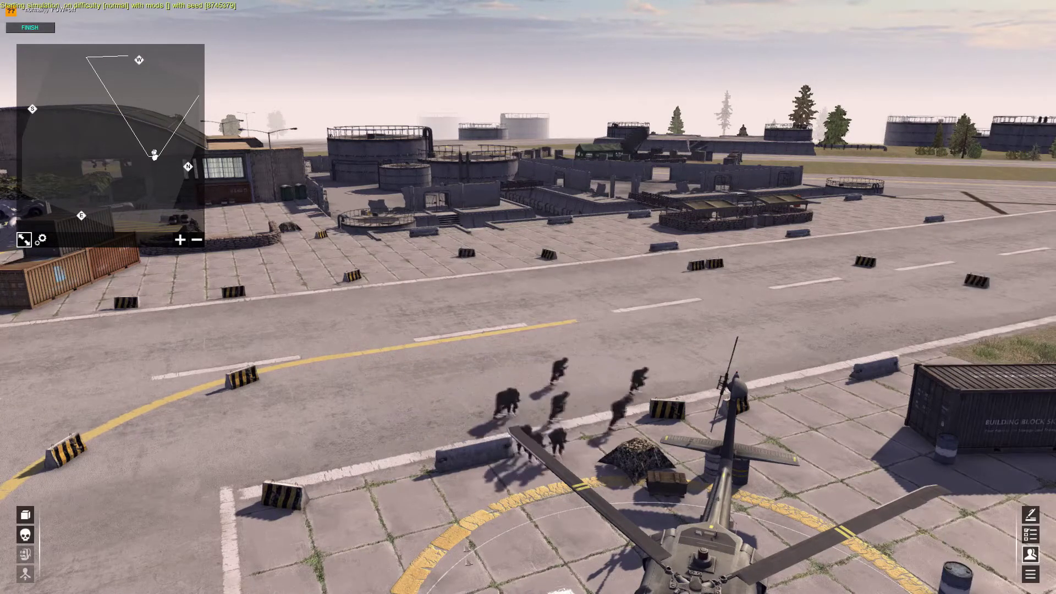
scroll(510, 472, down, 3)
scroll(510, 472, down, 3)
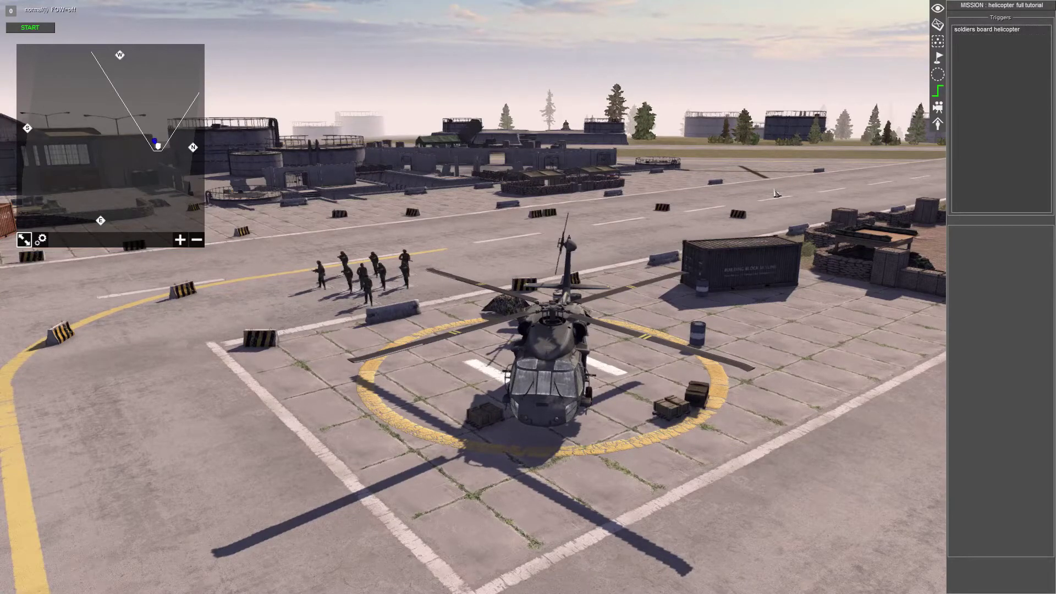
Create a second trigger named 'helicopter'.
right_click(983, 84)
click(996, 88)
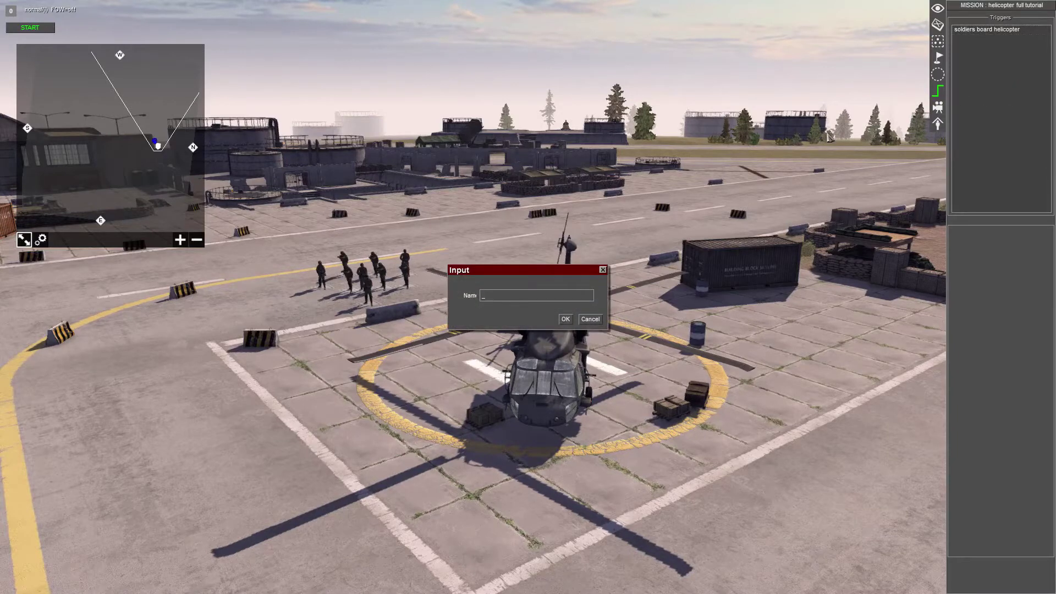
text(helicopter)
key(Return)
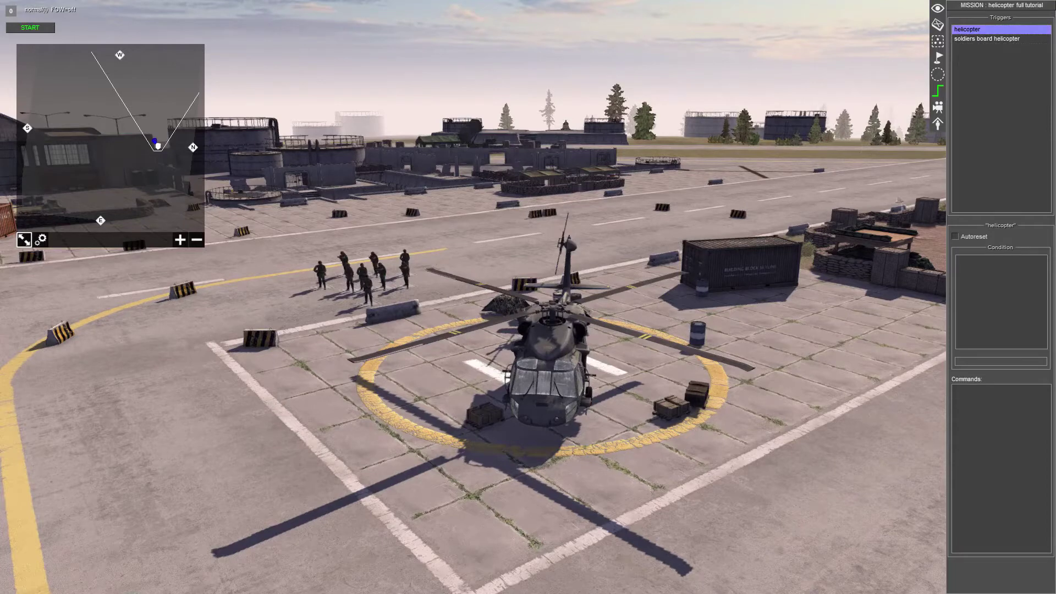
Add a delay command with a time of 18 to the helicopter trigger.
right_click(980, 420)
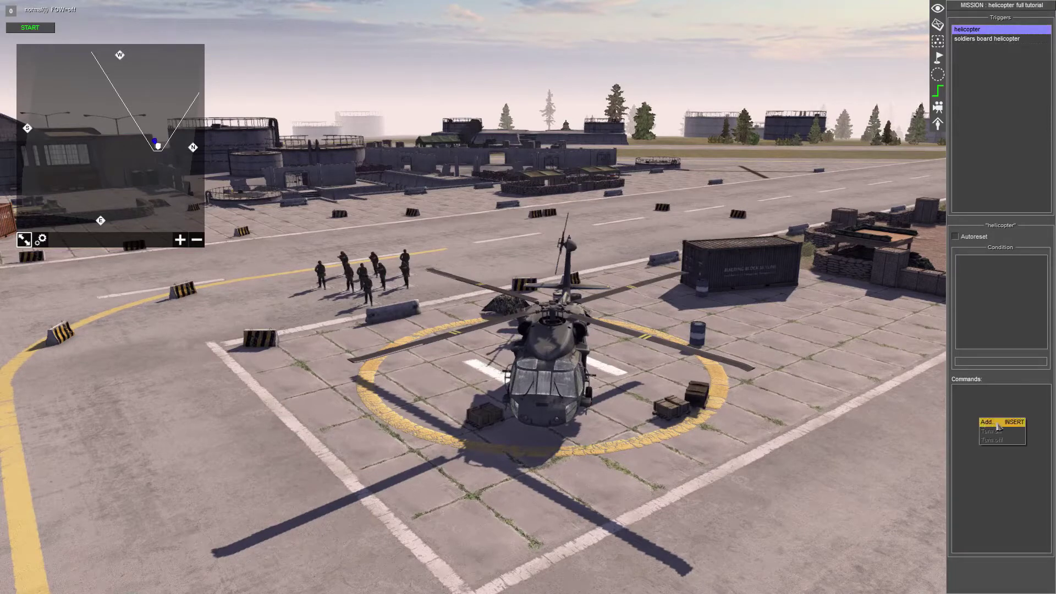
click(988, 421)
click(490, 233)
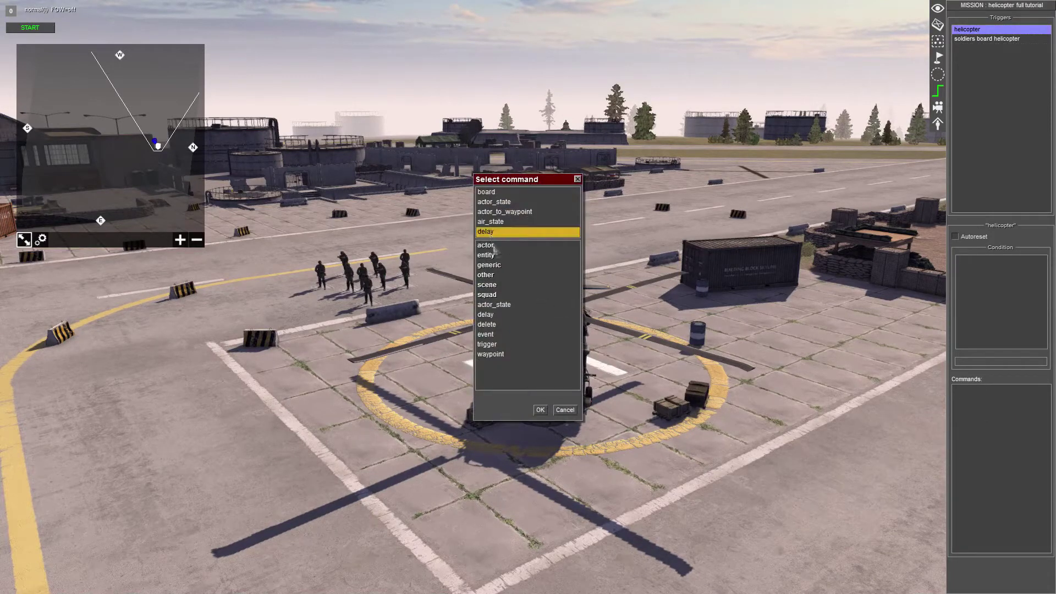
click(540, 410)
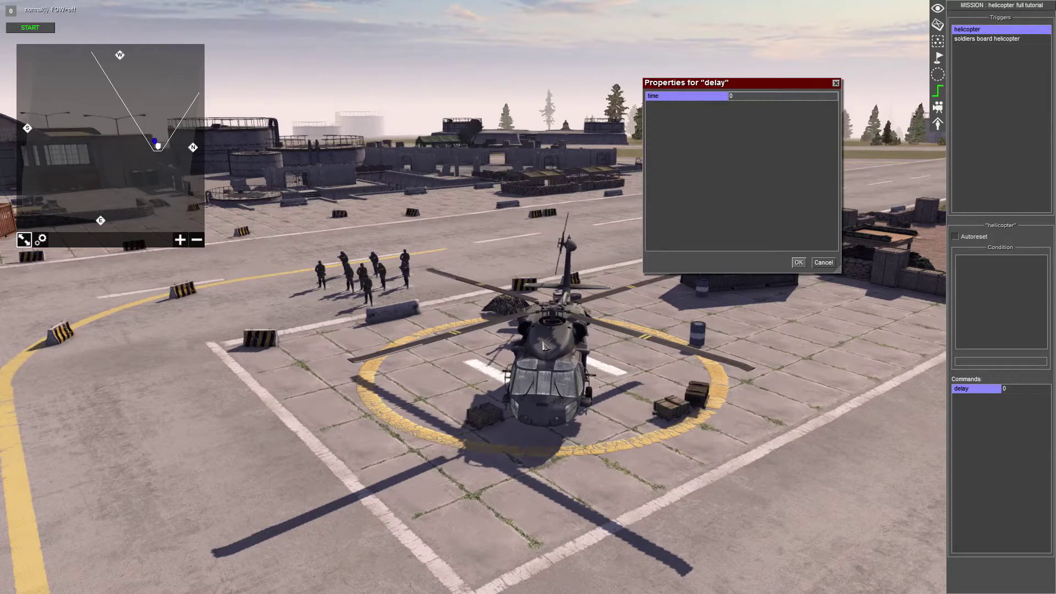
key(BackSpace)
click(797, 263)
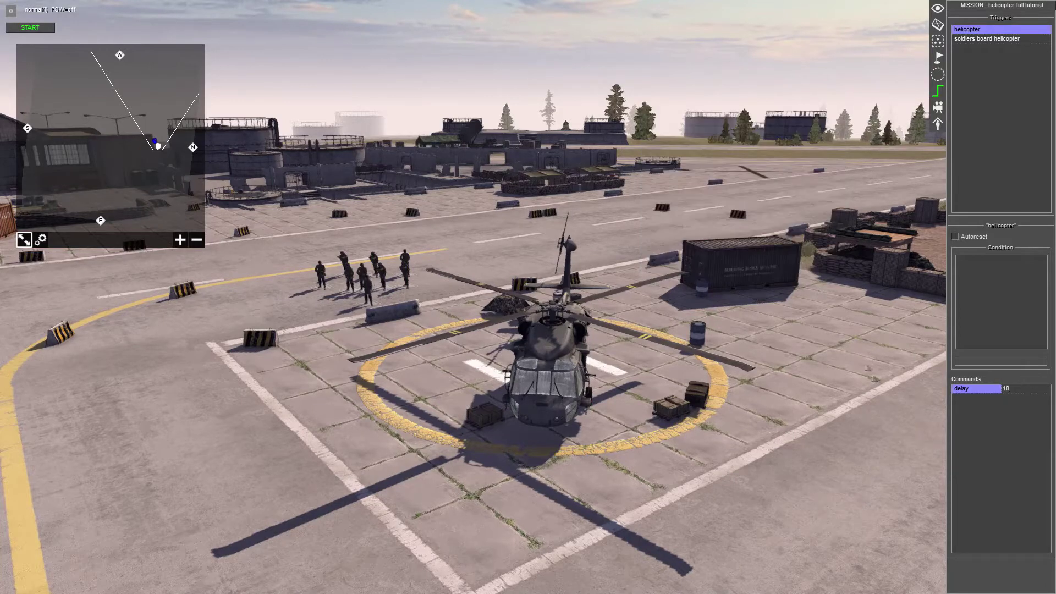
double_click(984, 414)
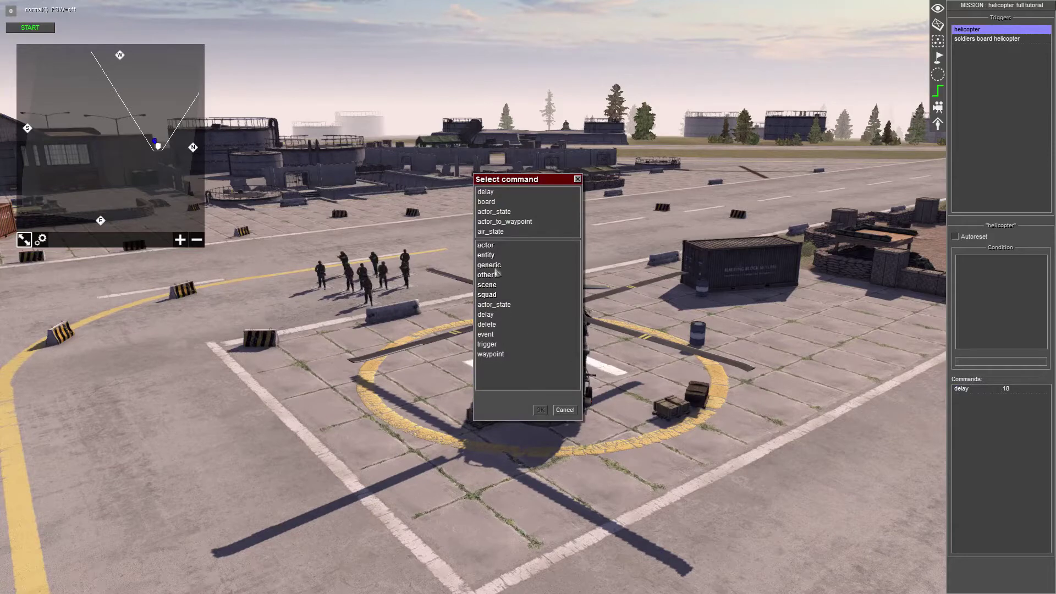
Add an air_state command that lifts units tagged 'helicopter' to altitude 15.
click(497, 231)
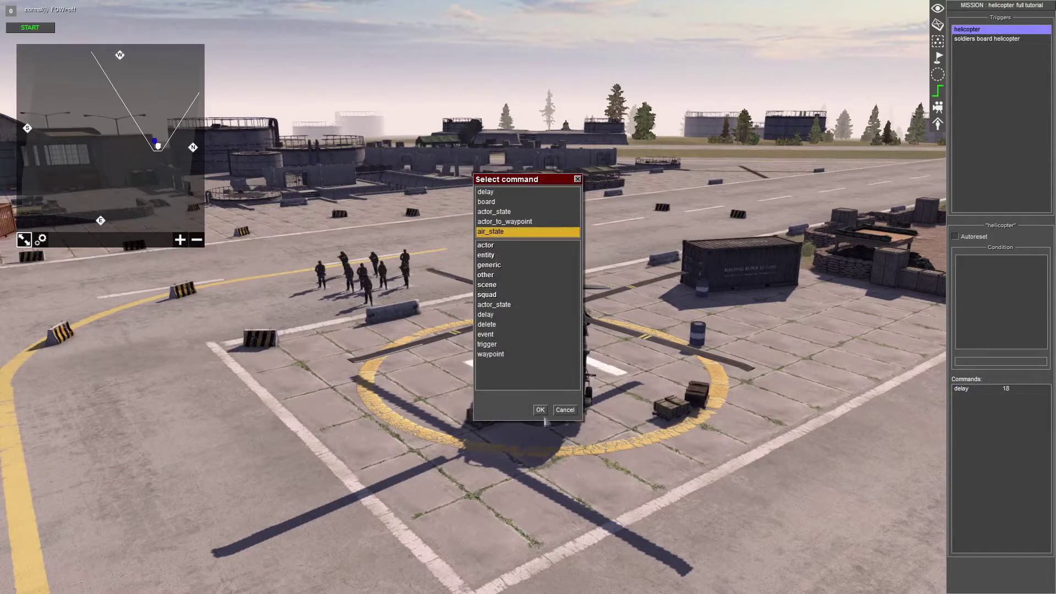
click(540, 410)
click(832, 97)
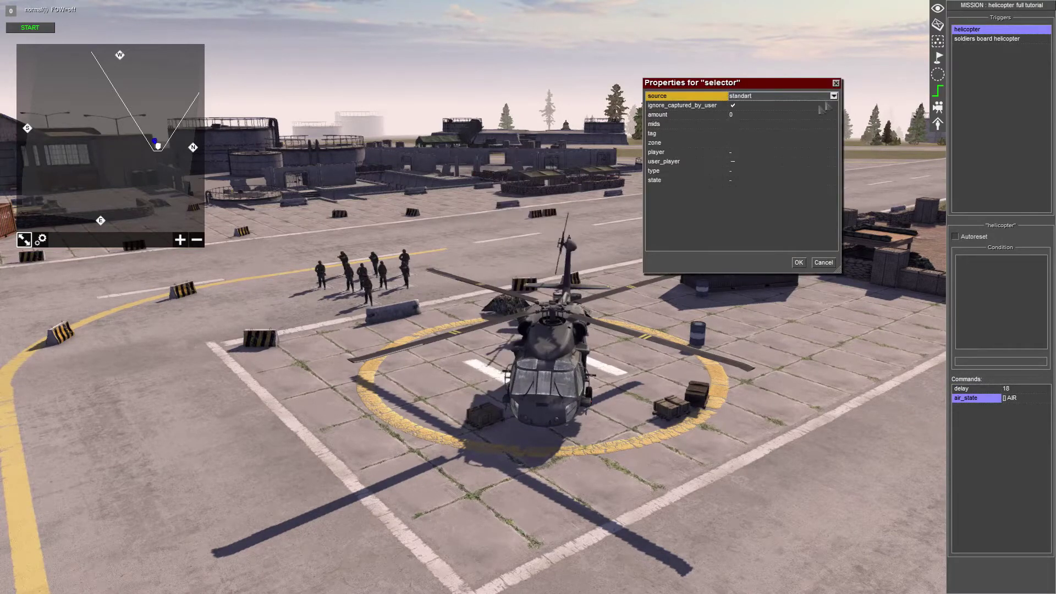
click(829, 135)
click(833, 134)
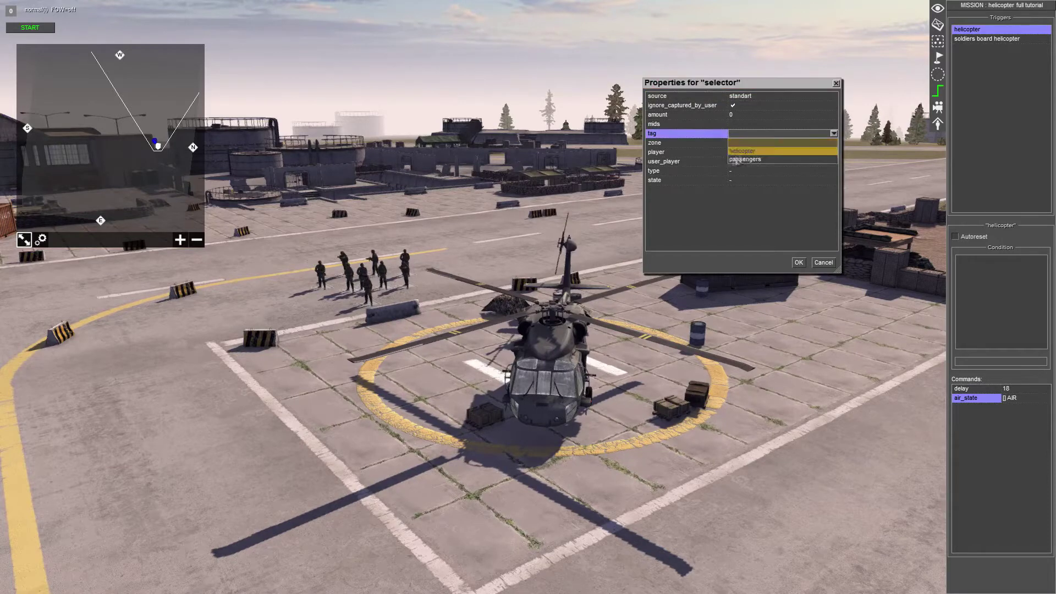
click(742, 156)
click(799, 262)
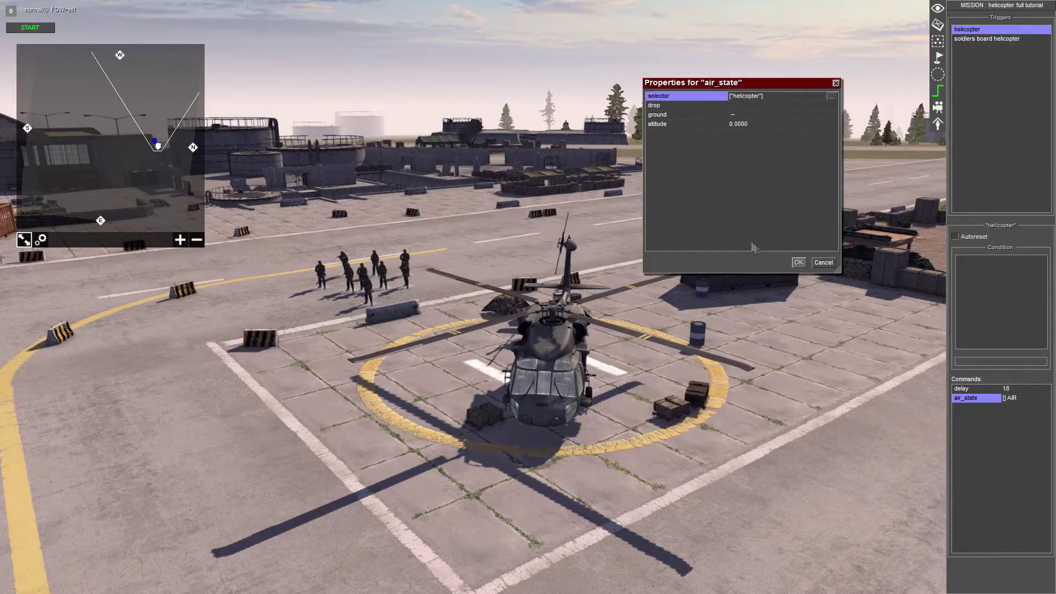
click(762, 129)
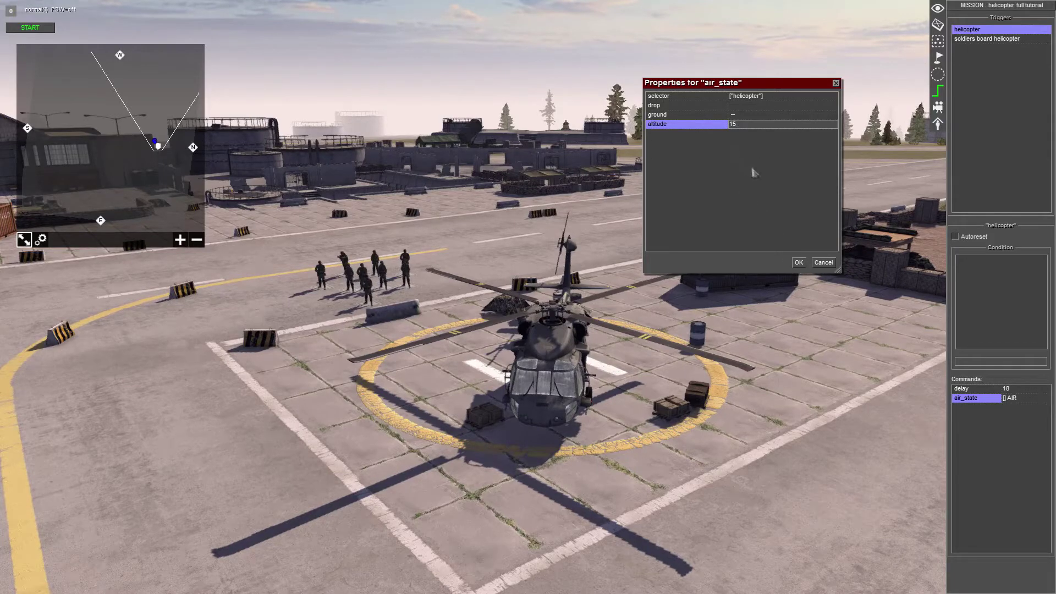
click(798, 263)
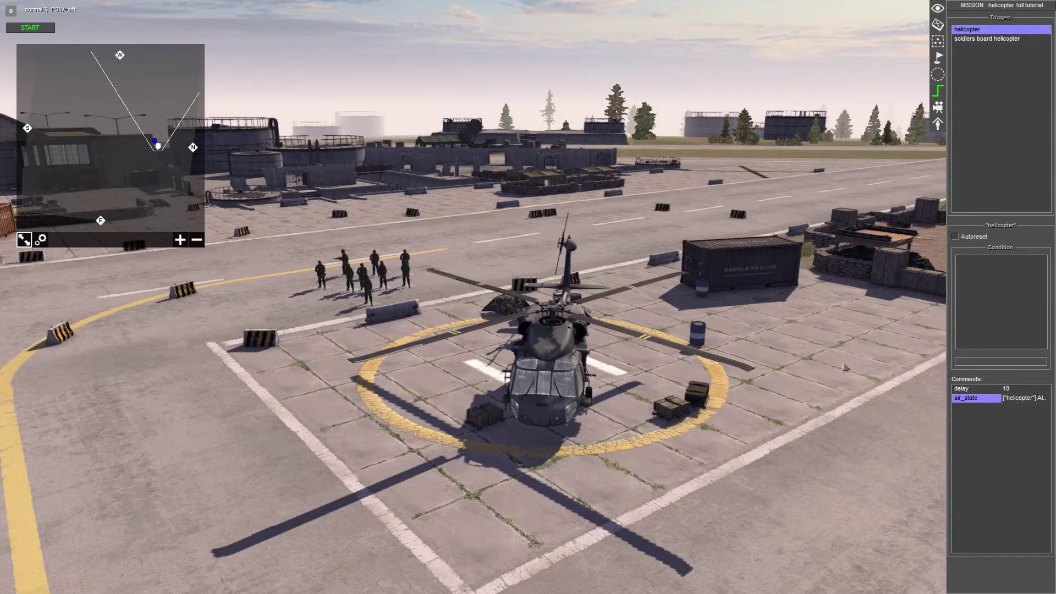
Create a waypoint group named 'helicopter' and start adding a waypoint to it.
click(939, 58)
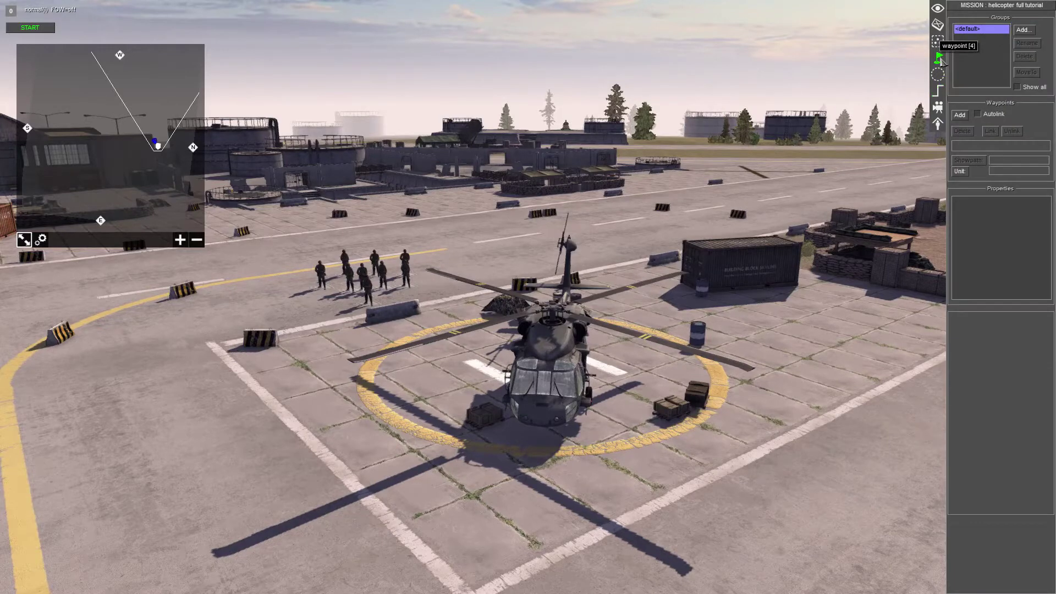
click(1022, 30)
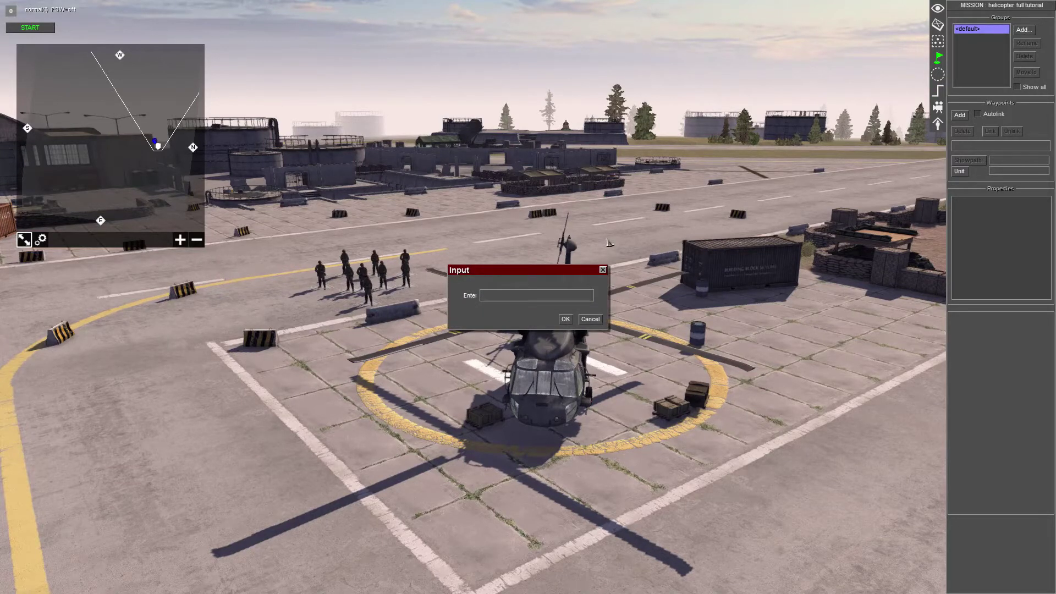
text(helicopter)
key(Return)
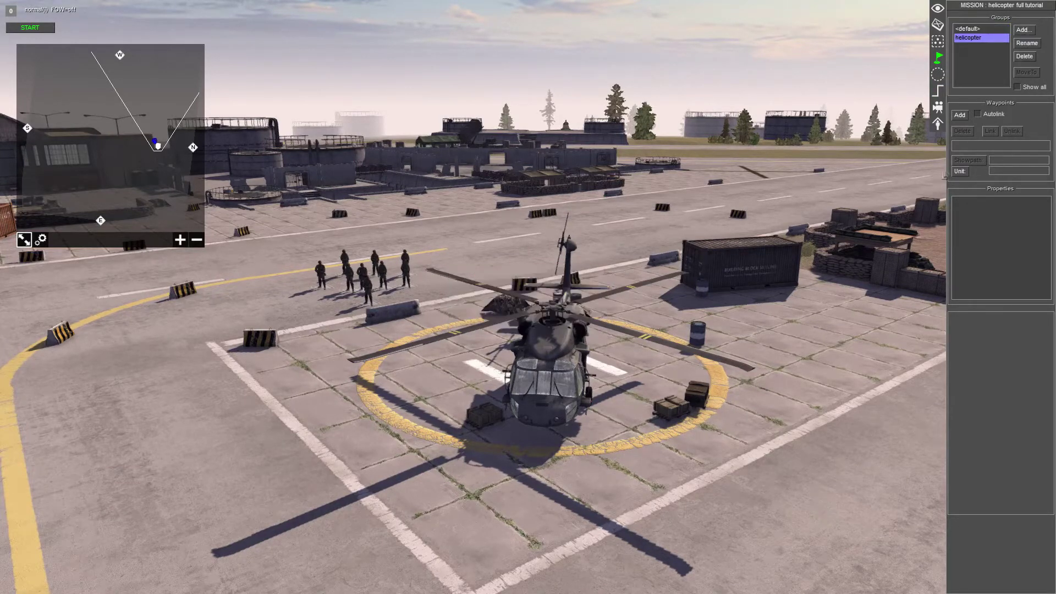
click(963, 117)
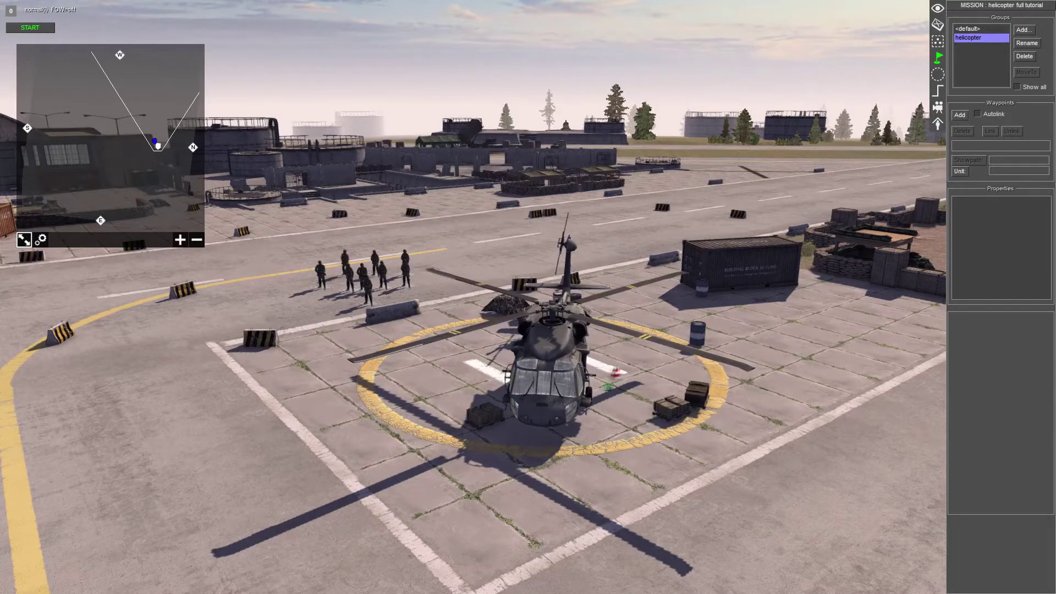
right_drag(558, 383, 443, 366)
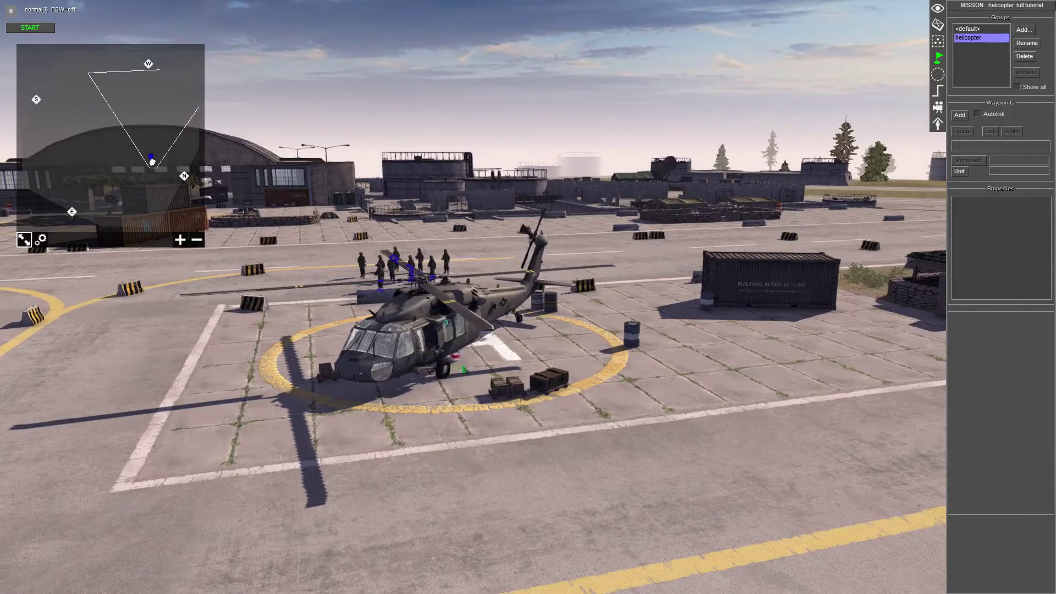
Place the waypoint on the map and add an actor_to_waypoint command to the helicopter trigger.
click(594, 371)
click(938, 91)
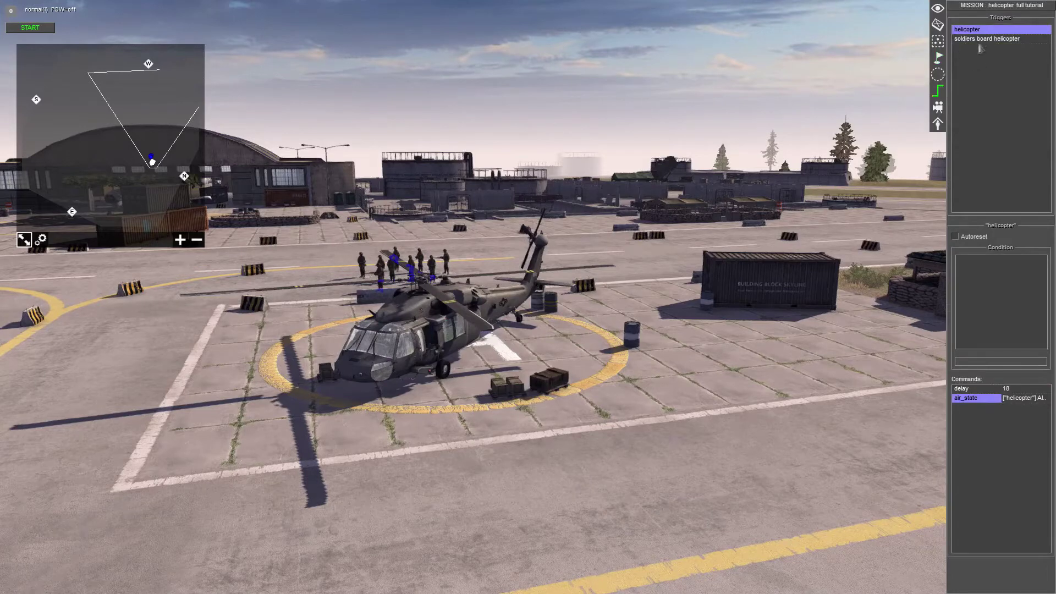
double_click(980, 423)
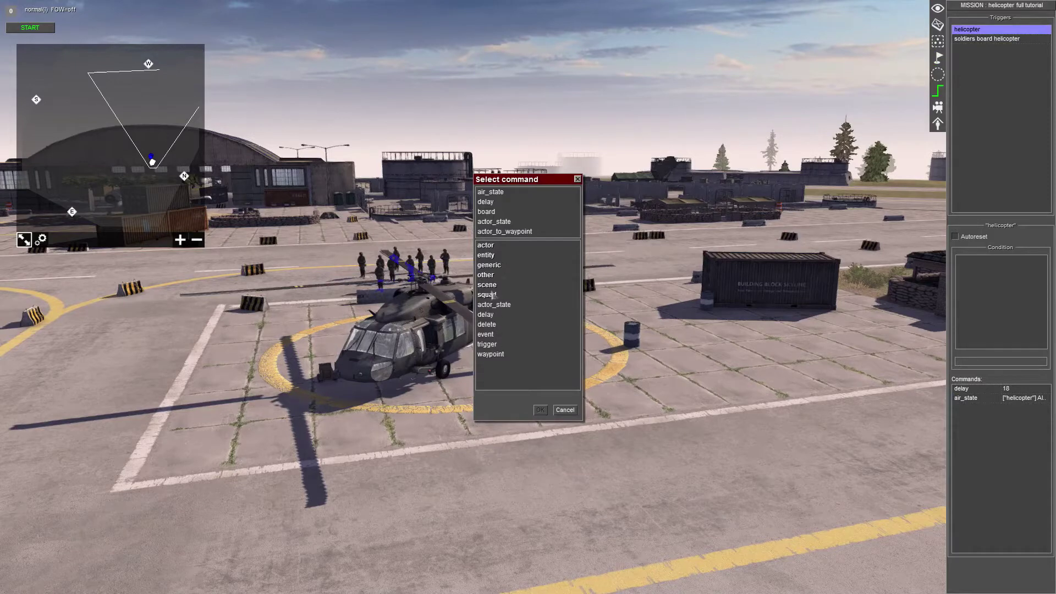
click(487, 275)
click(520, 265)
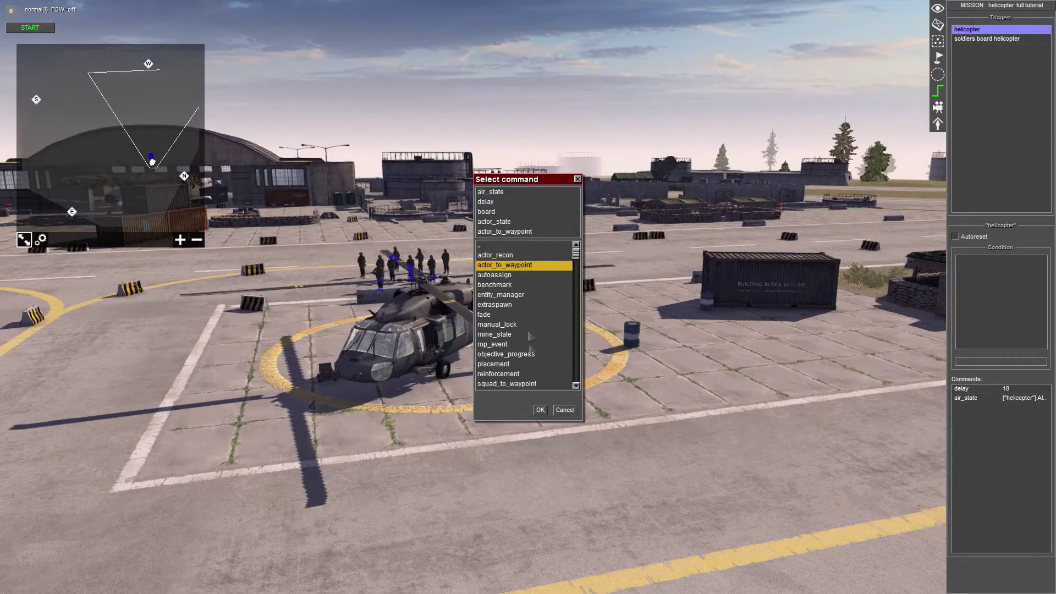
click(540, 409)
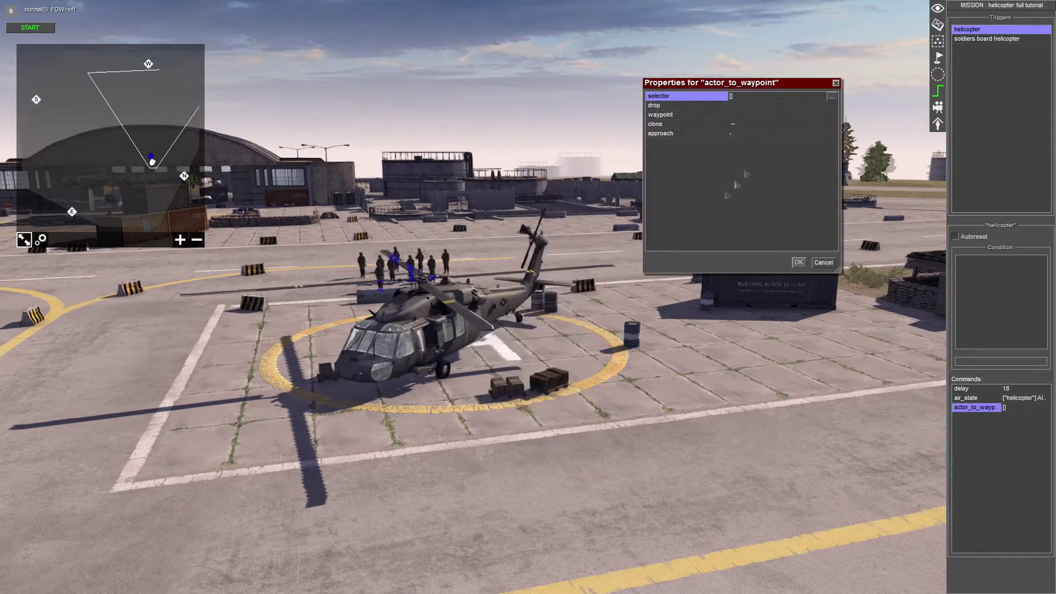
Point the actor_to_waypoint command at units tagged 'helicopter' and waypoint 0.
click(832, 96)
click(775, 143)
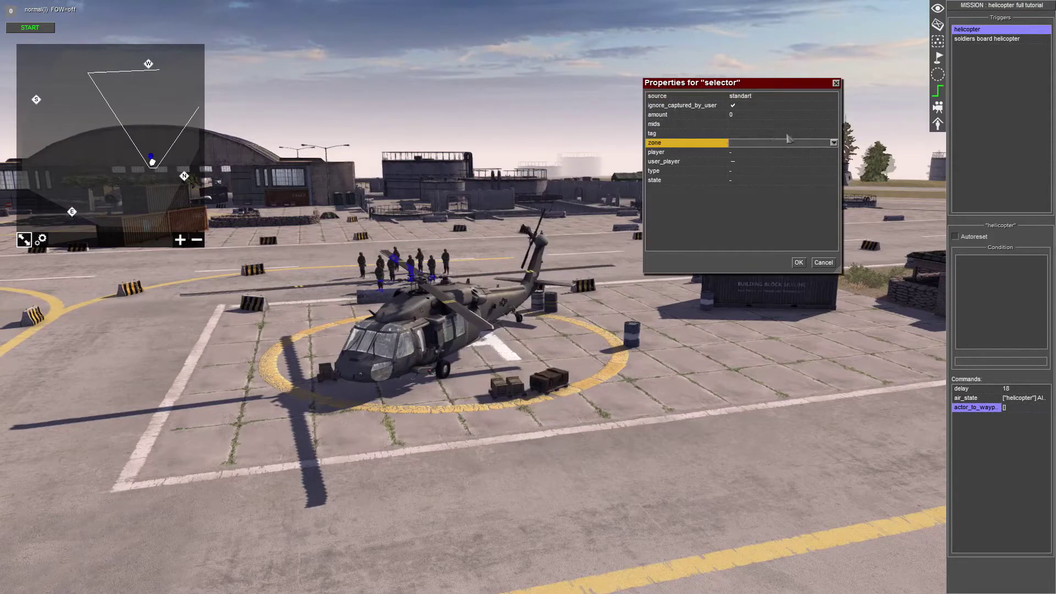
click(824, 135)
click(829, 135)
click(752, 149)
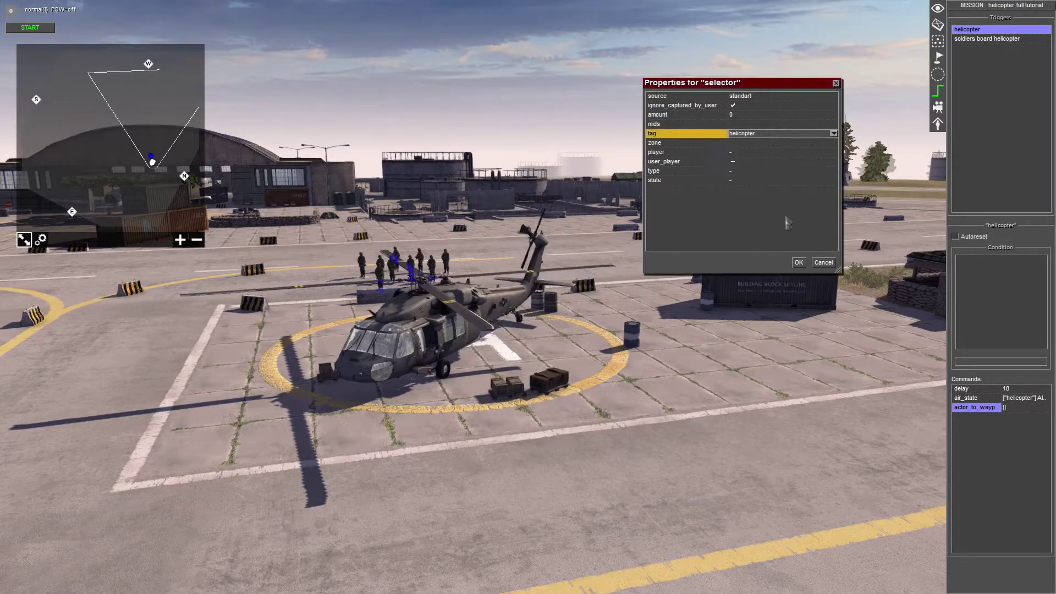
click(799, 262)
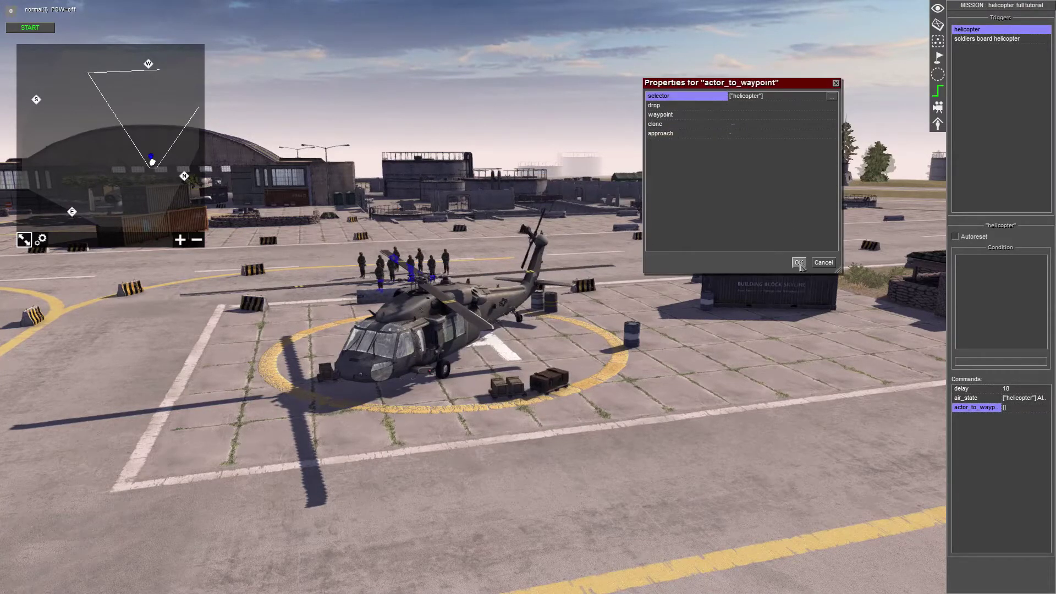
click(769, 114)
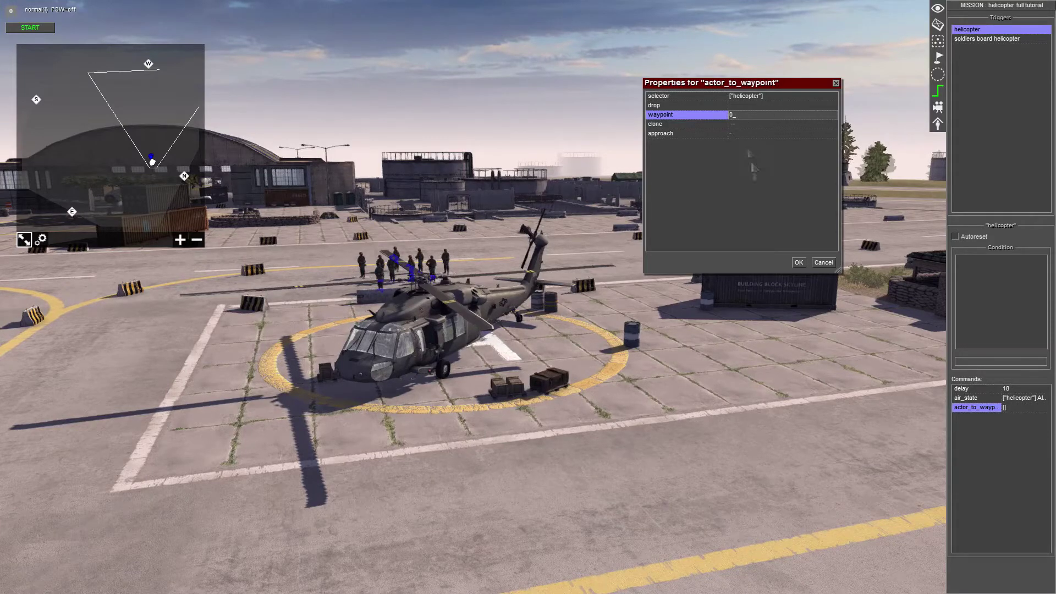
click(797, 263)
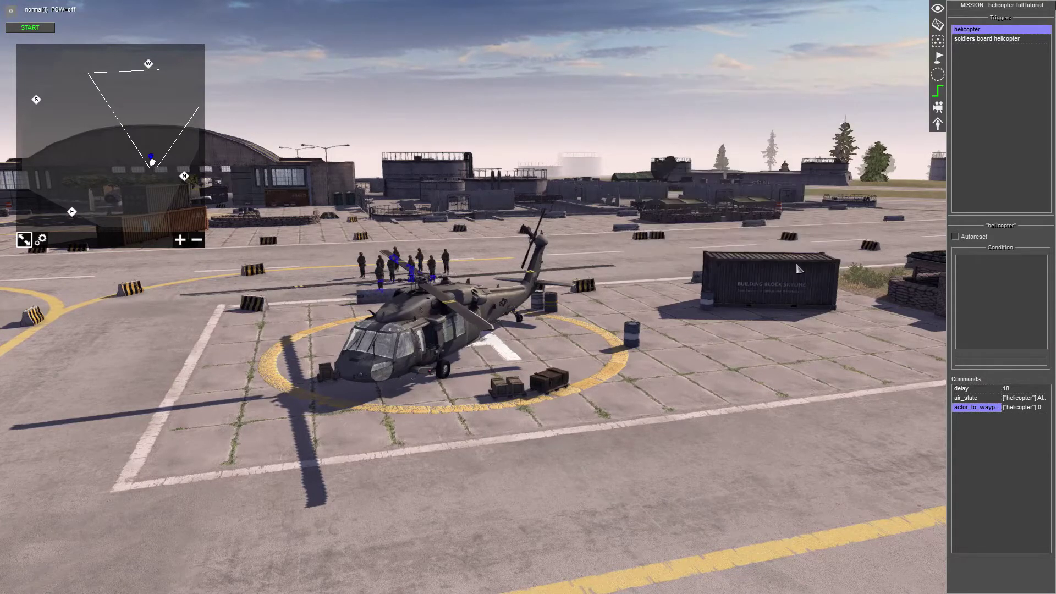
key(Escape)
Save the mission and start the test run, zooming in on the helicopter pad.
click(527, 254)
click(50, 32)
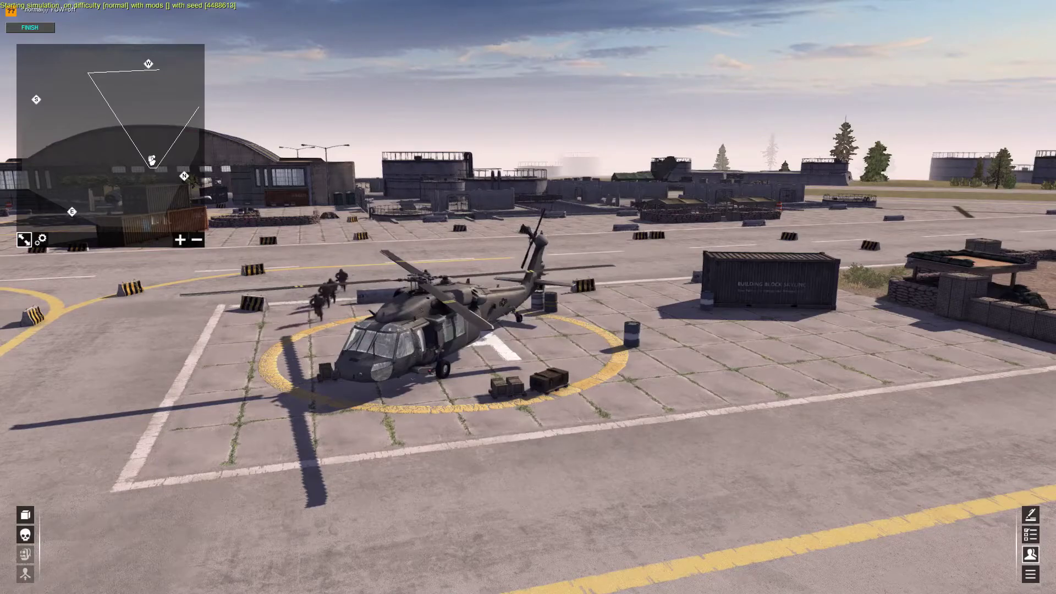
scroll(332, 257, up, 5)
scroll(332, 257, up, 3)
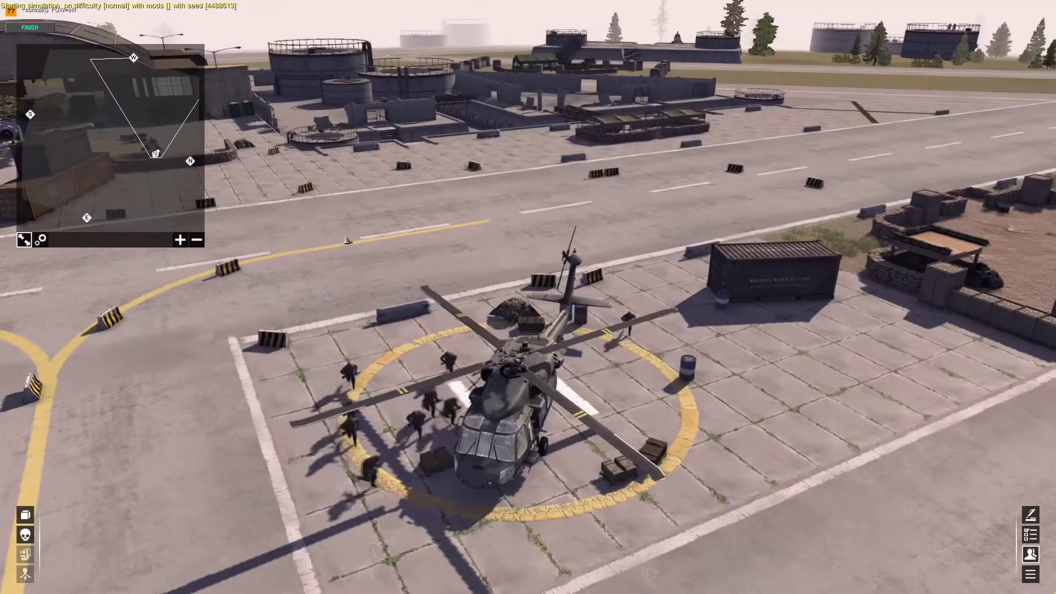
scroll(528, 330, up, 2)
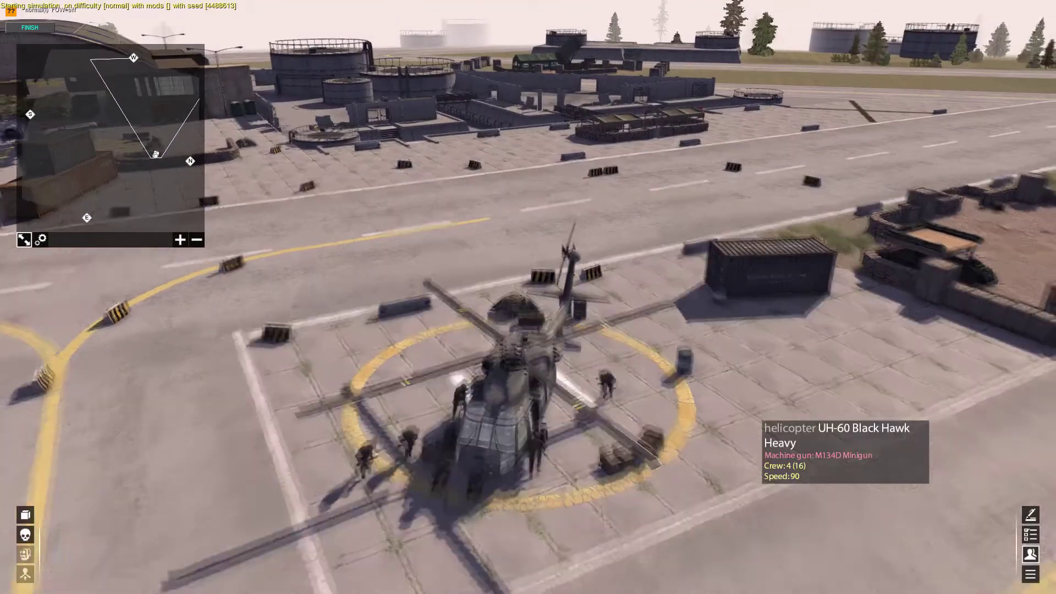
scroll(528, 330, down, 1)
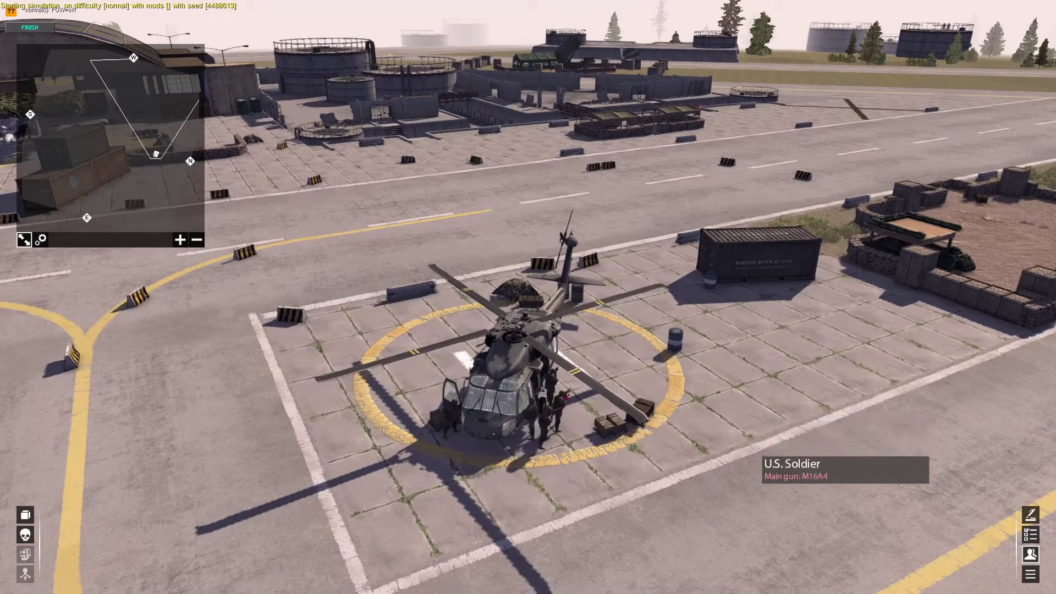
Set the game speed to 5 and resume the run to watch the soldiers board.
key(Pause)
click(594, 316)
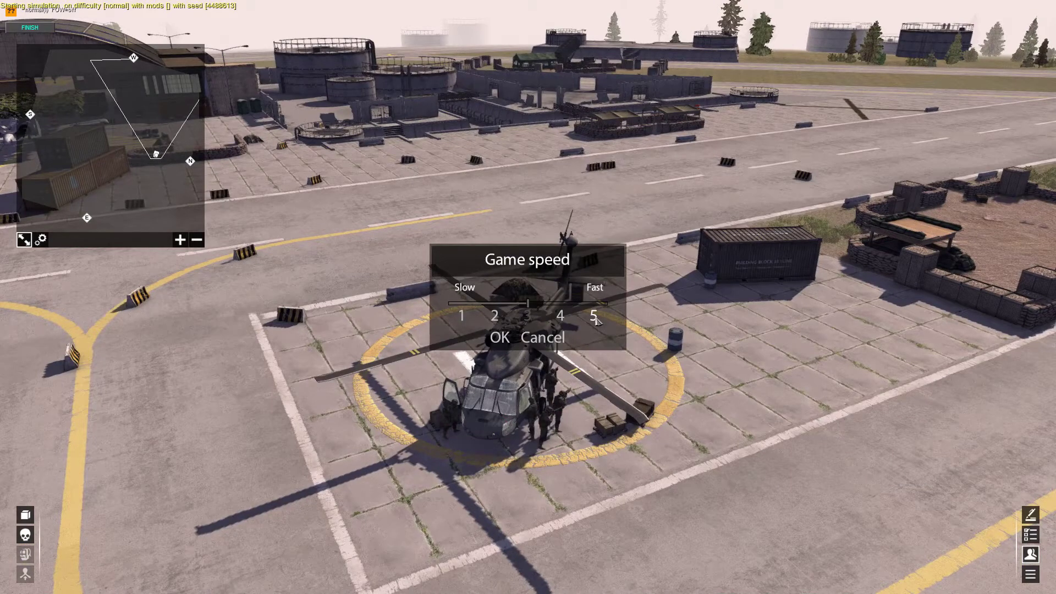
key(Return)
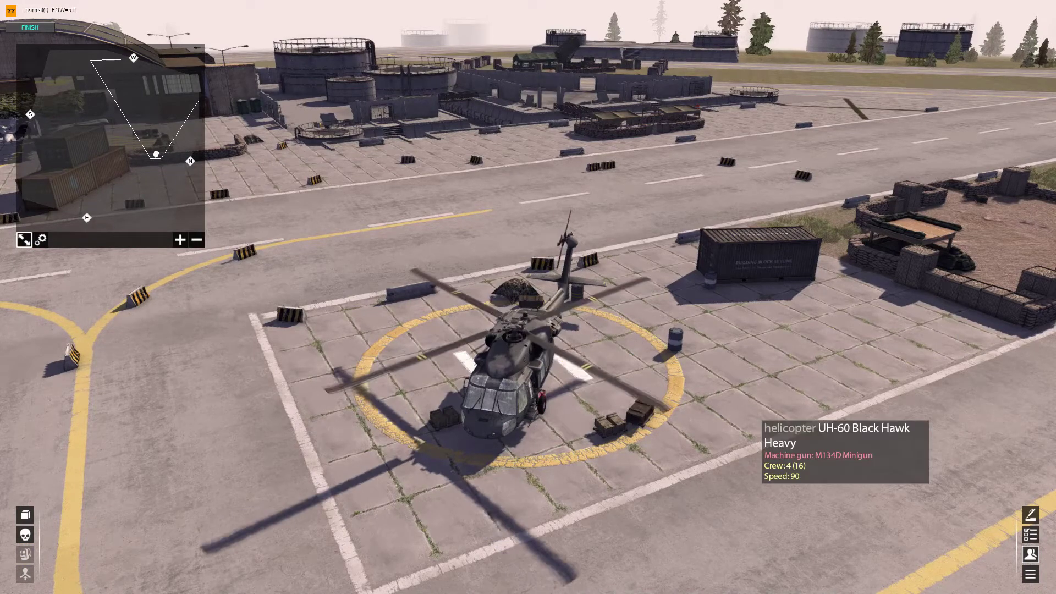
key(Pause)
click(527, 316)
key(Return)
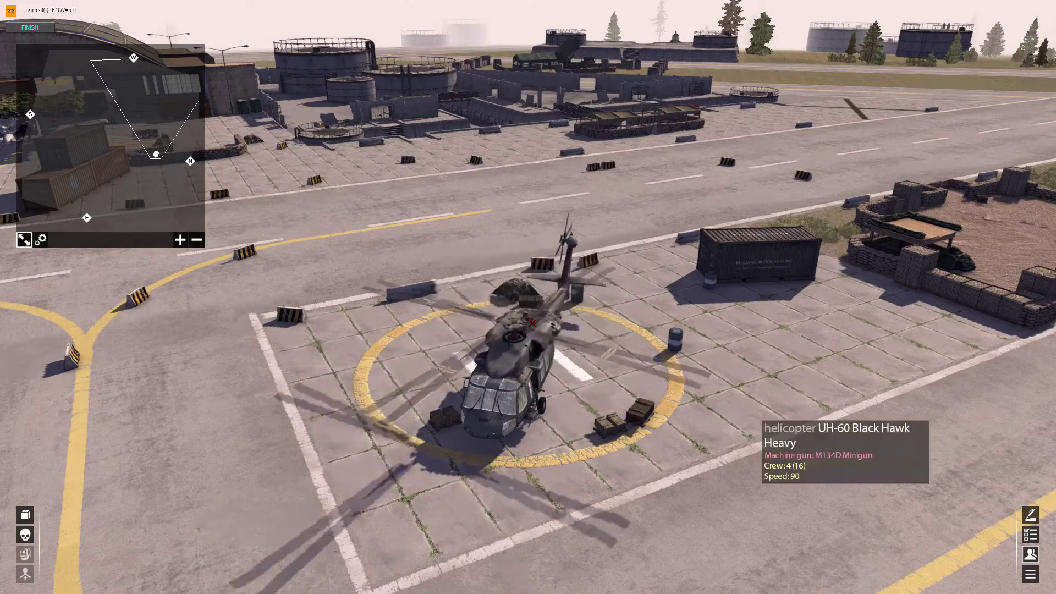